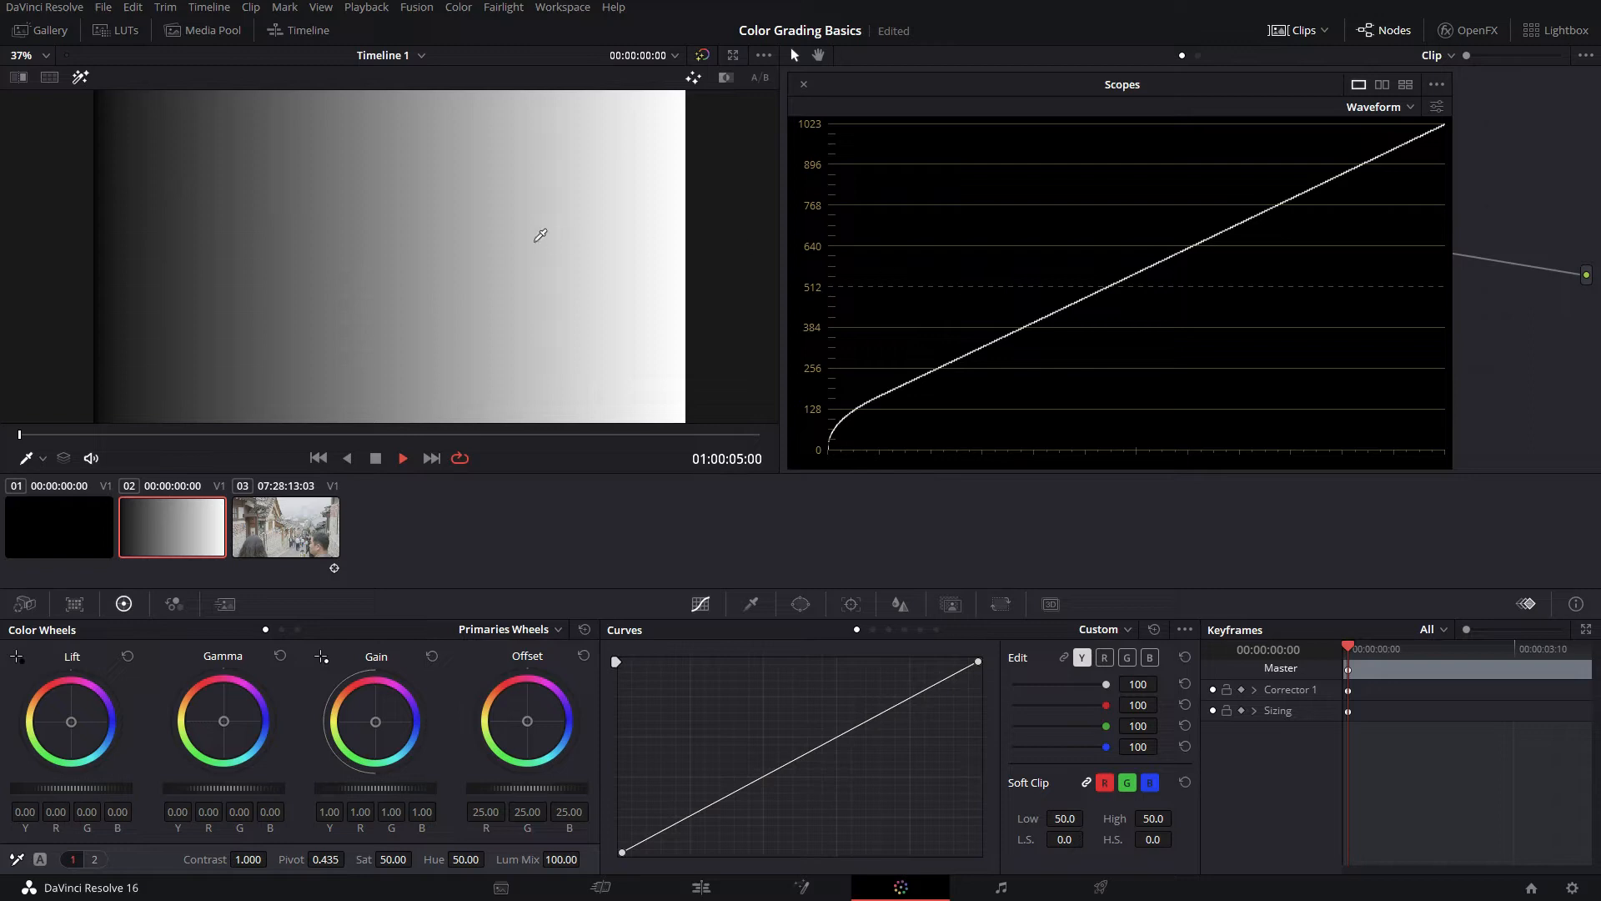
Compare the Log and Primaries Wheels modes of the color wheels, ending on Primaries Wheels
left_click_drag(1204, 84, 1199, 80)
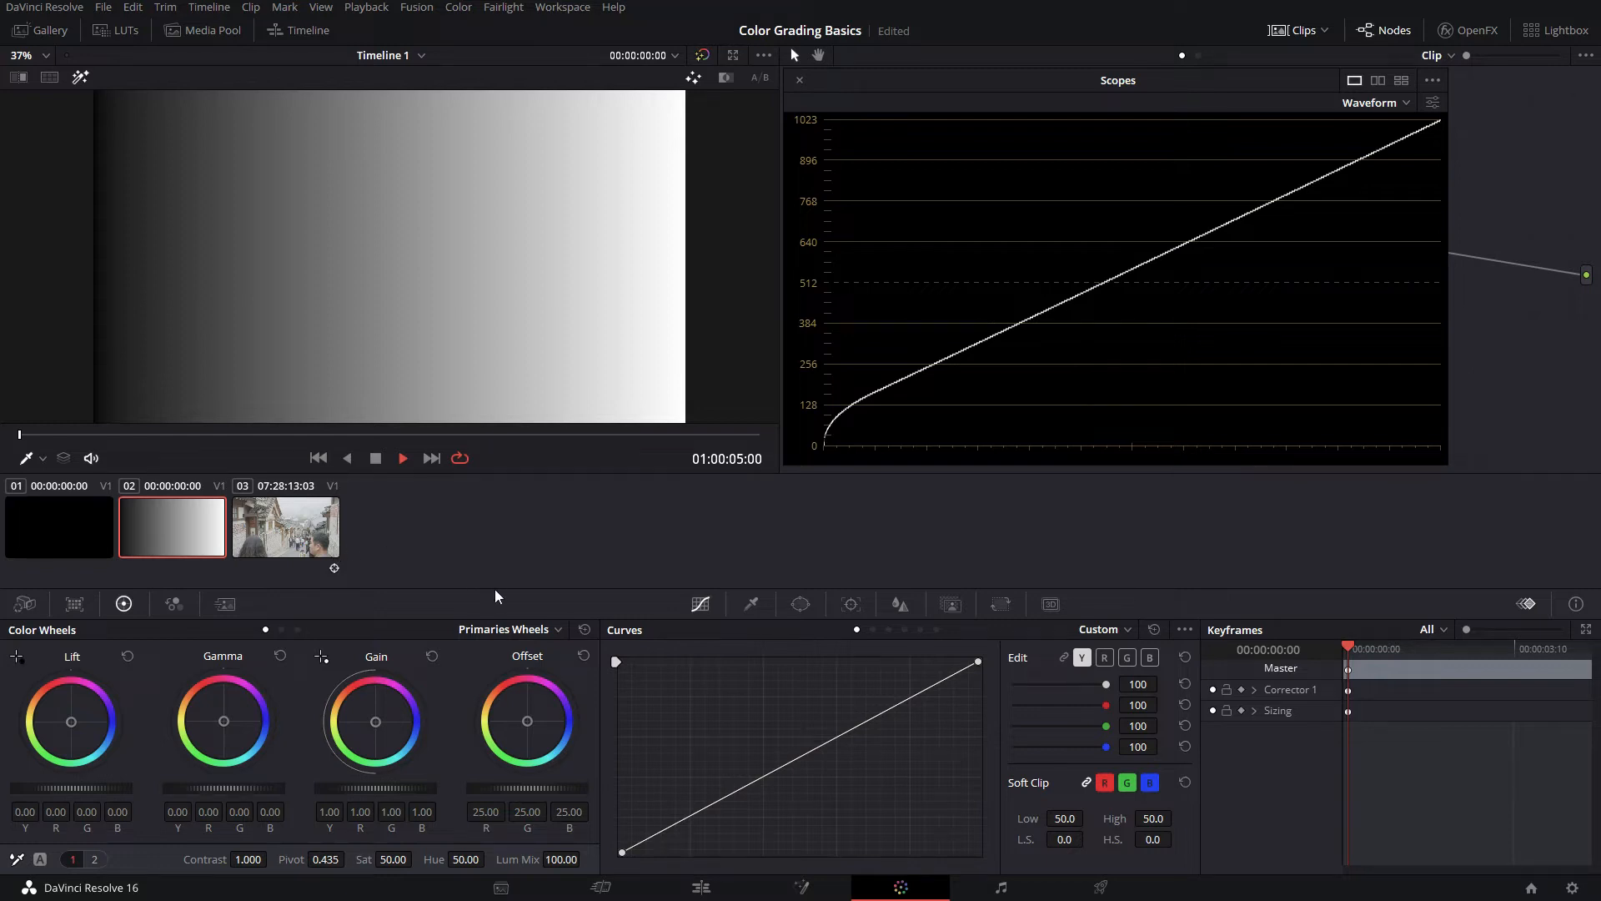
left_click(514, 630)
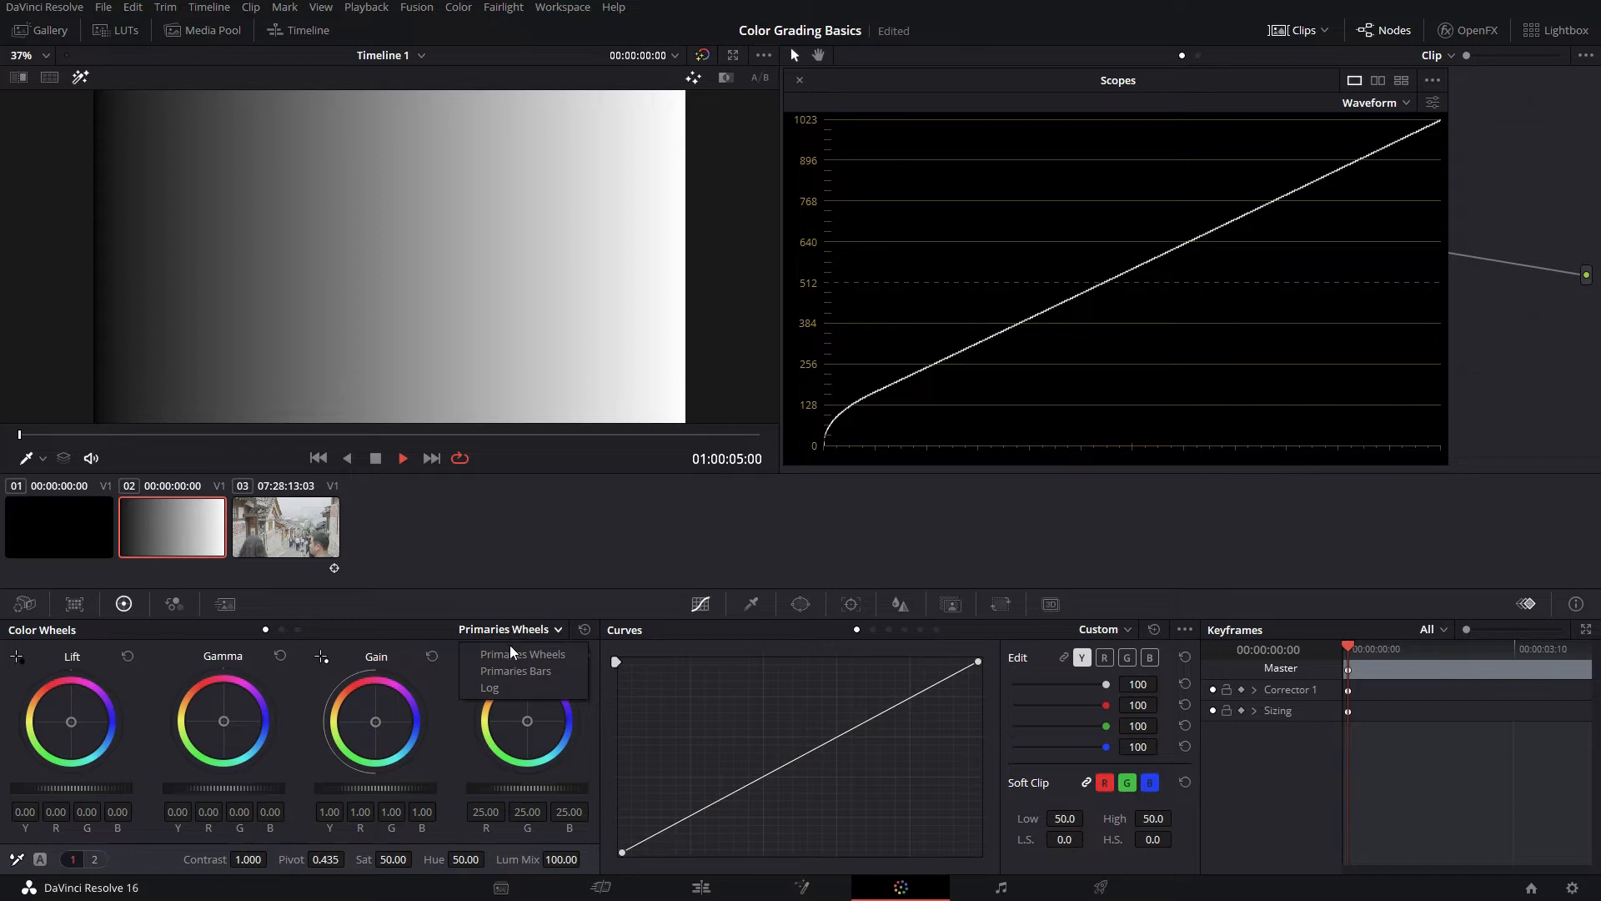
left_click(492, 687)
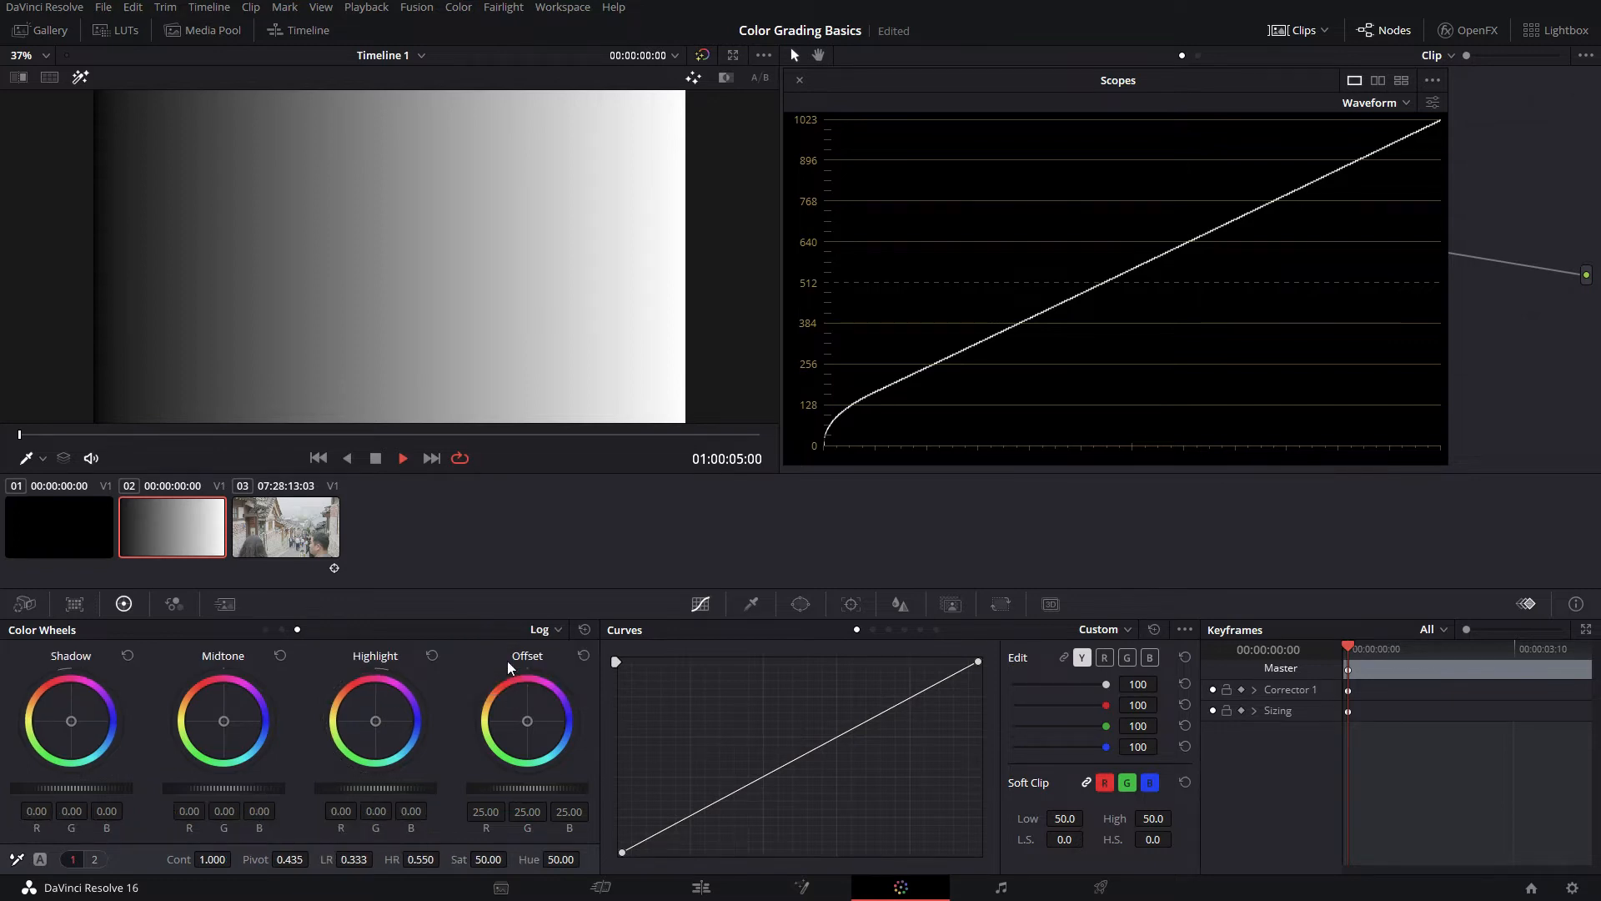
left_click(547, 630)
left_click(557, 649)
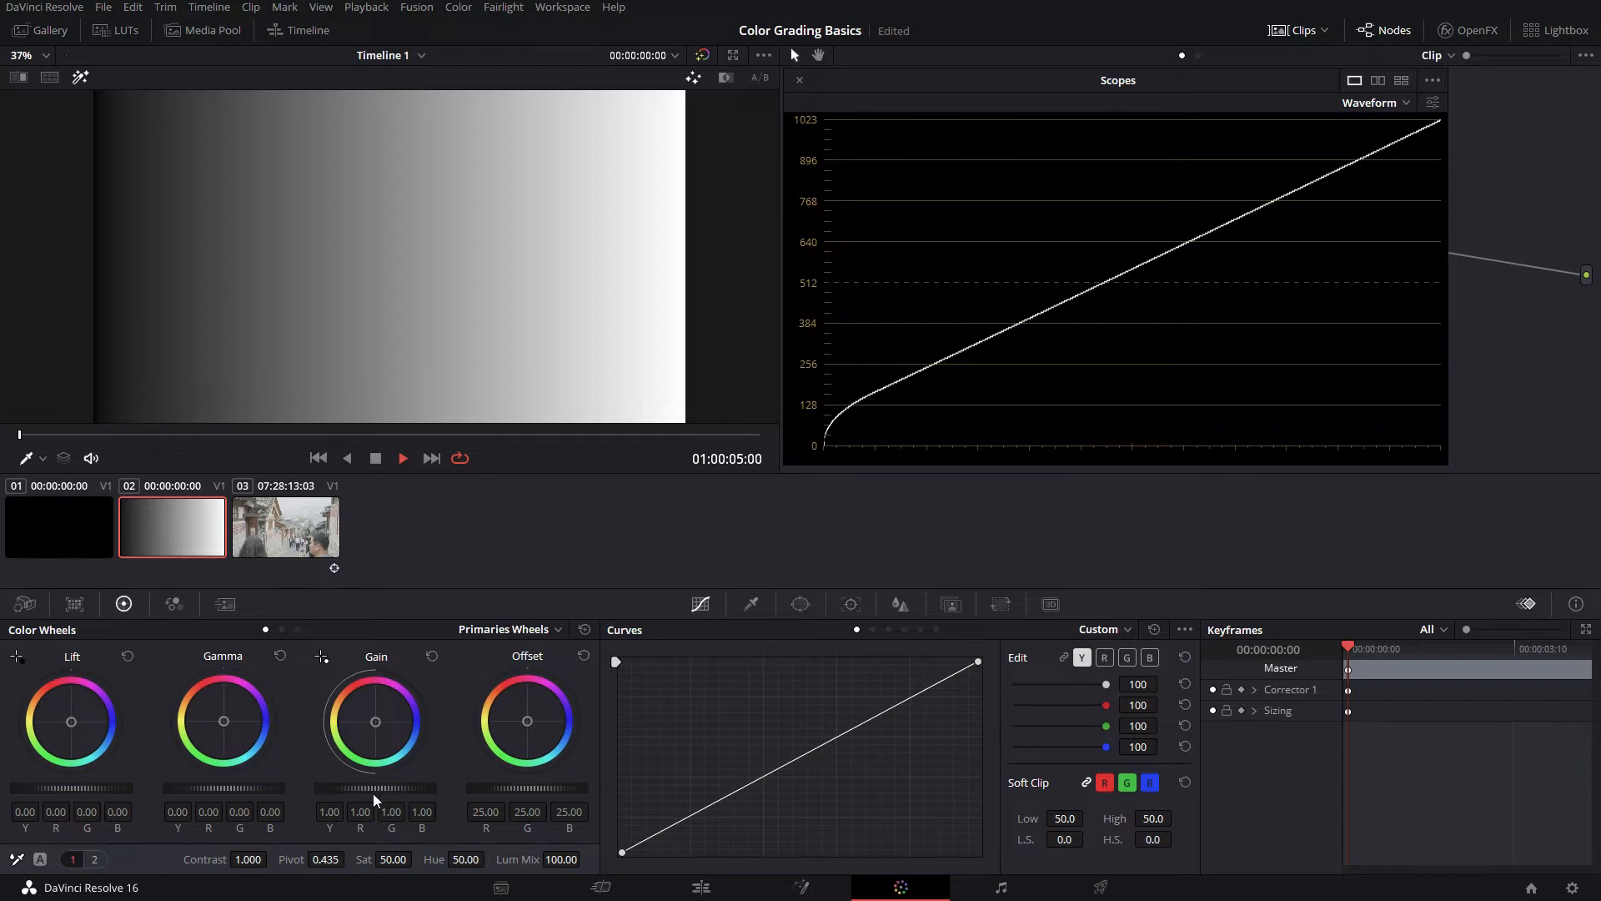
Test master Gain at 0.62, Gamma at -0.41 and Lift at -0.01 on the gradient clip, resetting each wheel after its change
left_click_drag(375, 788, 315, 788)
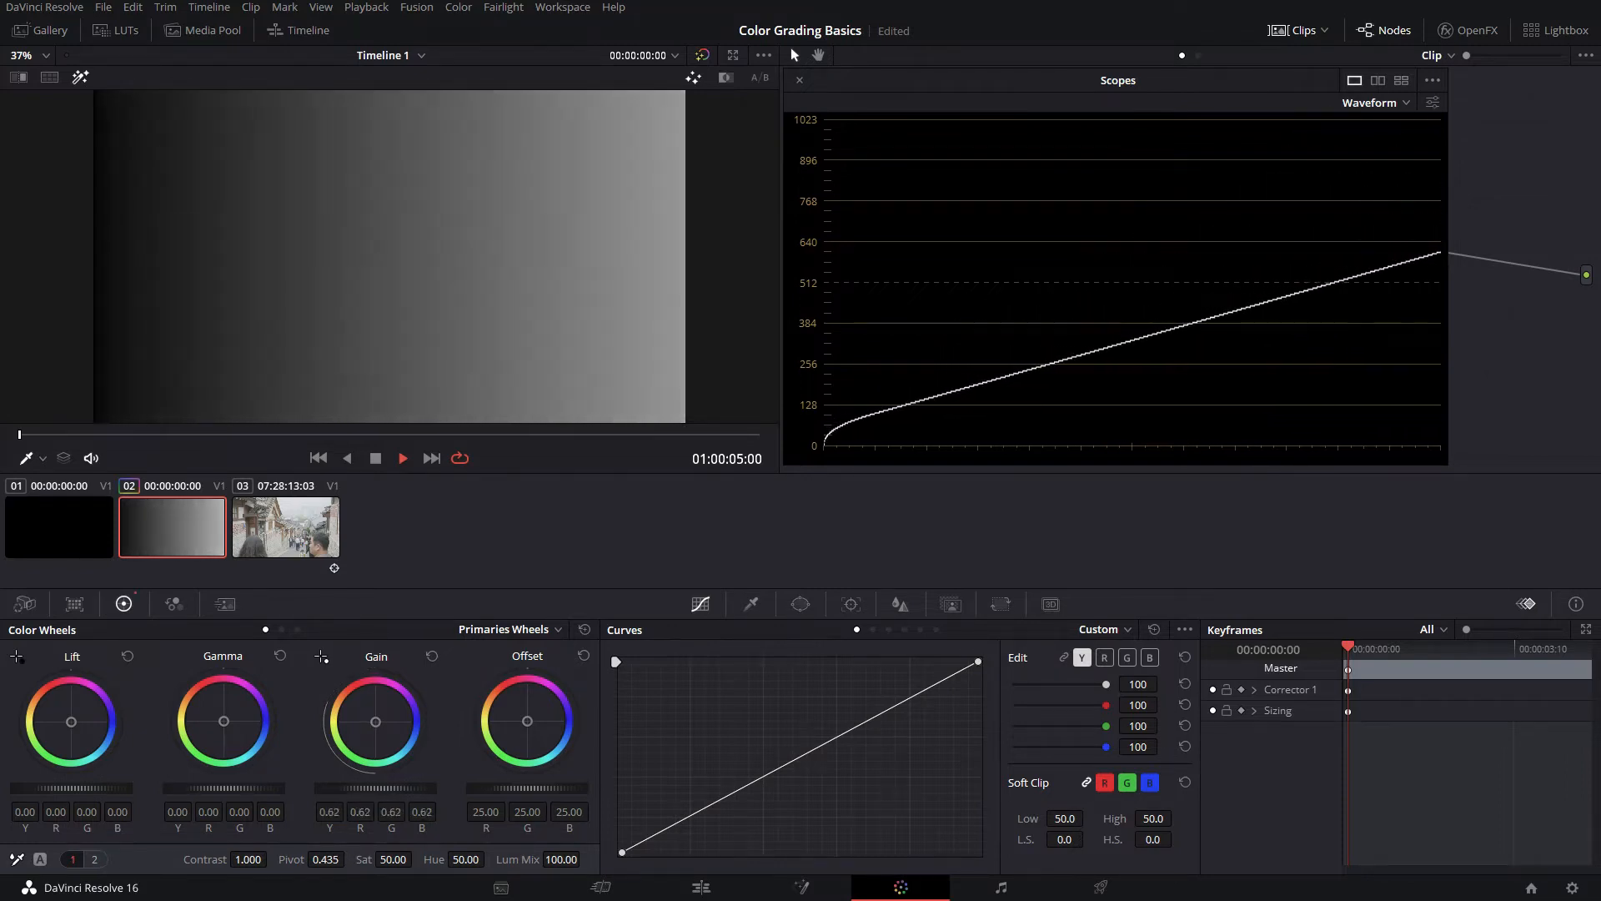
left_click(432, 657)
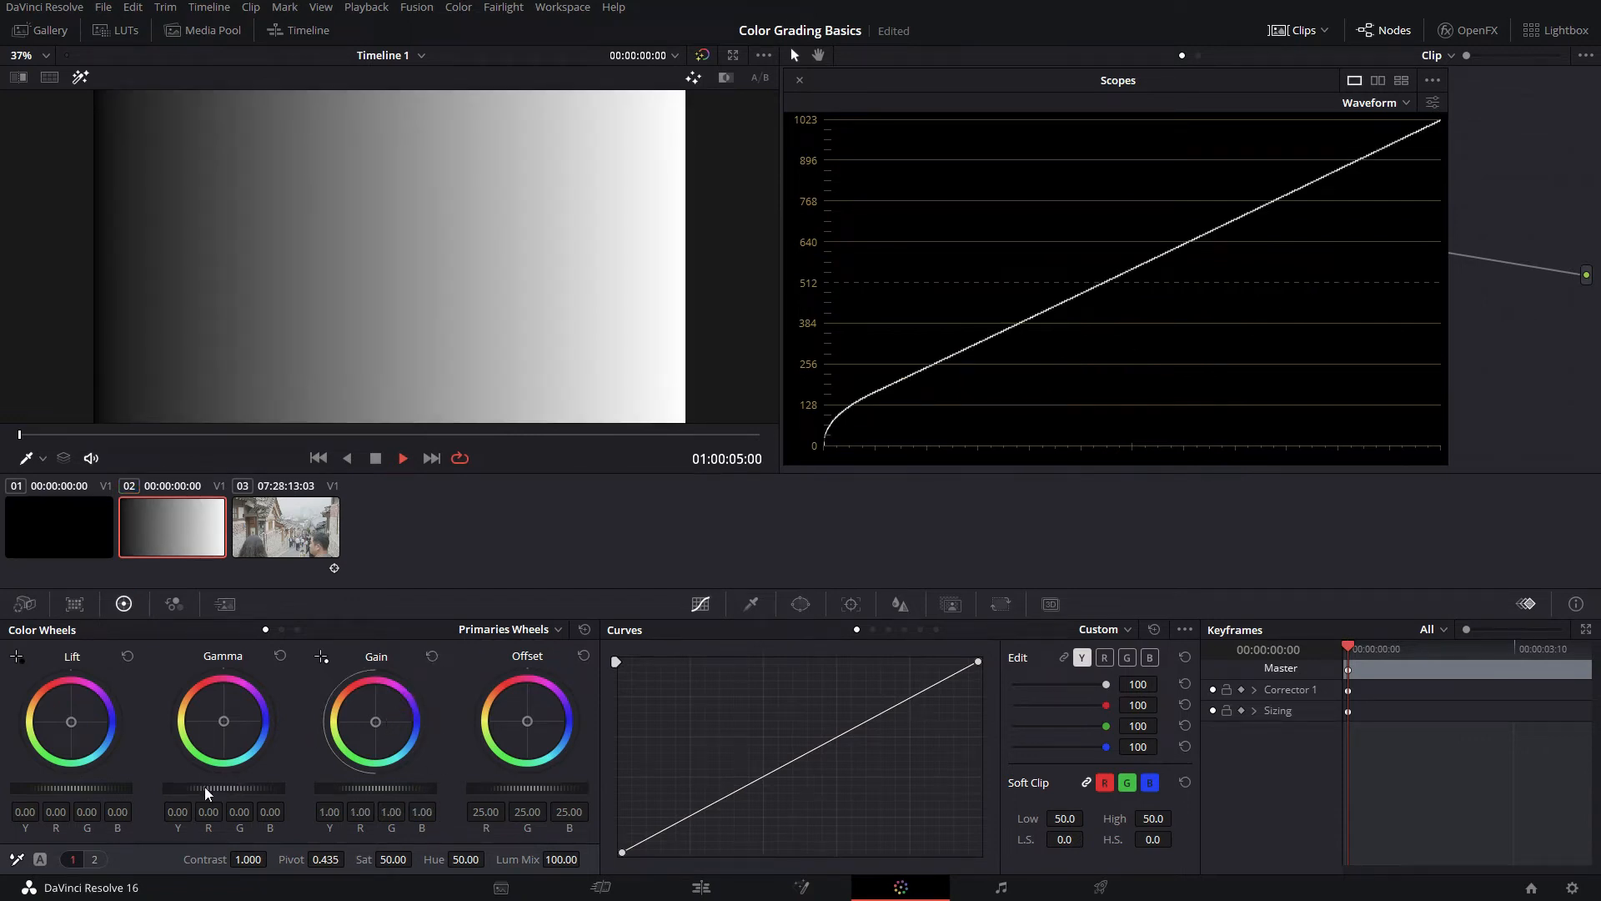
mouse_move(203, 787)
left_mouse_down()
mouse_move(242, 787)
mouse_move(193, 787)
left_mouse_up()
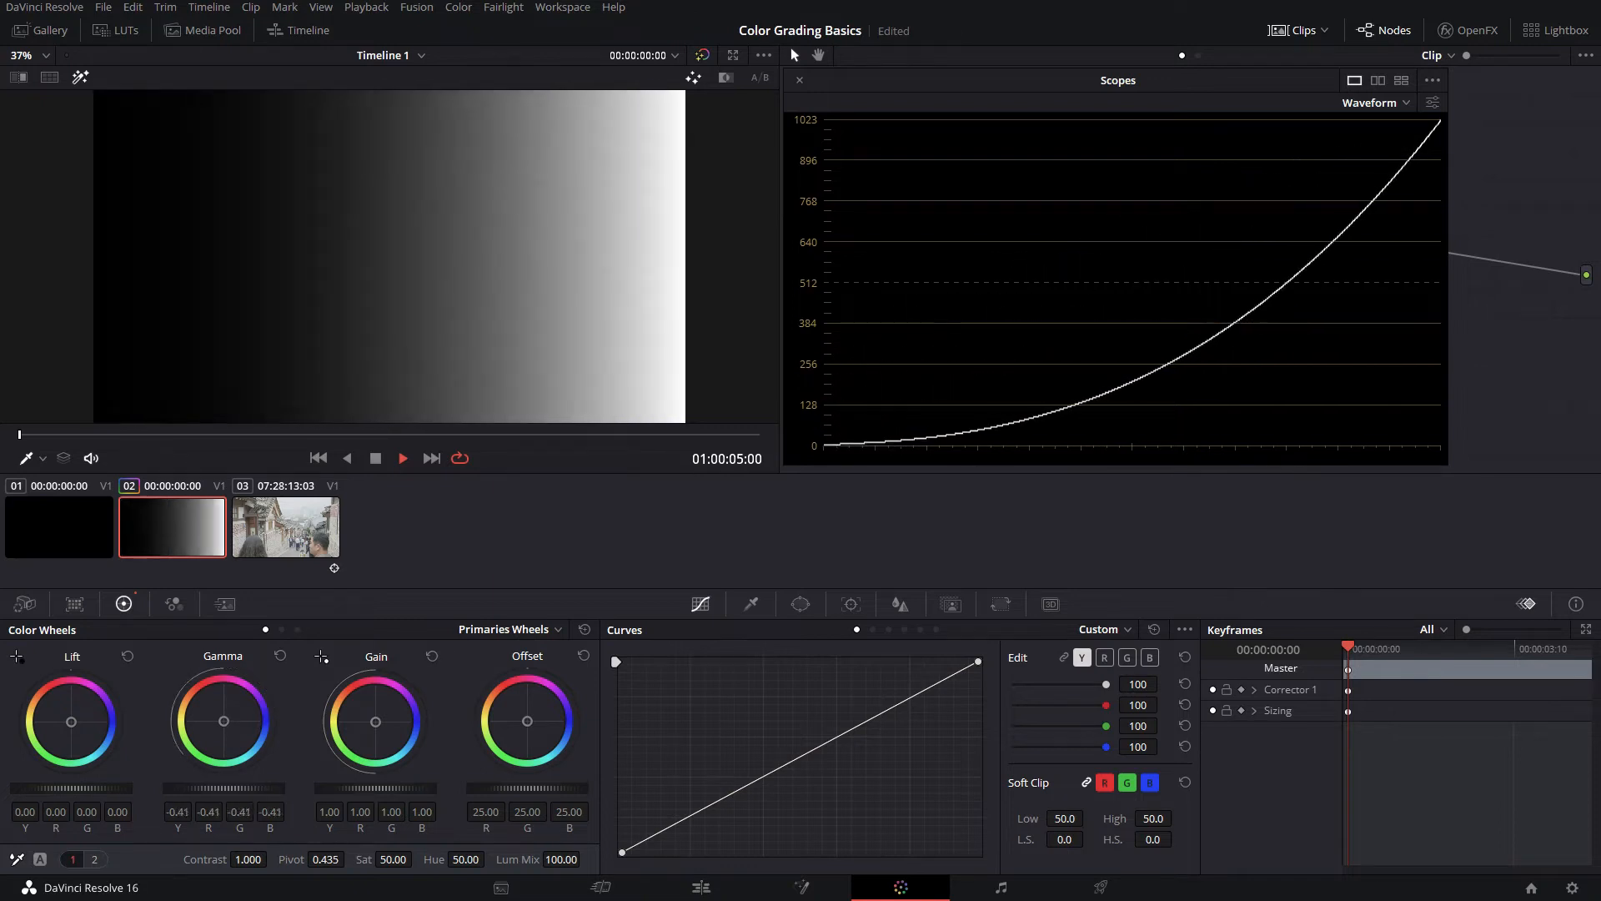
left_click(280, 655)
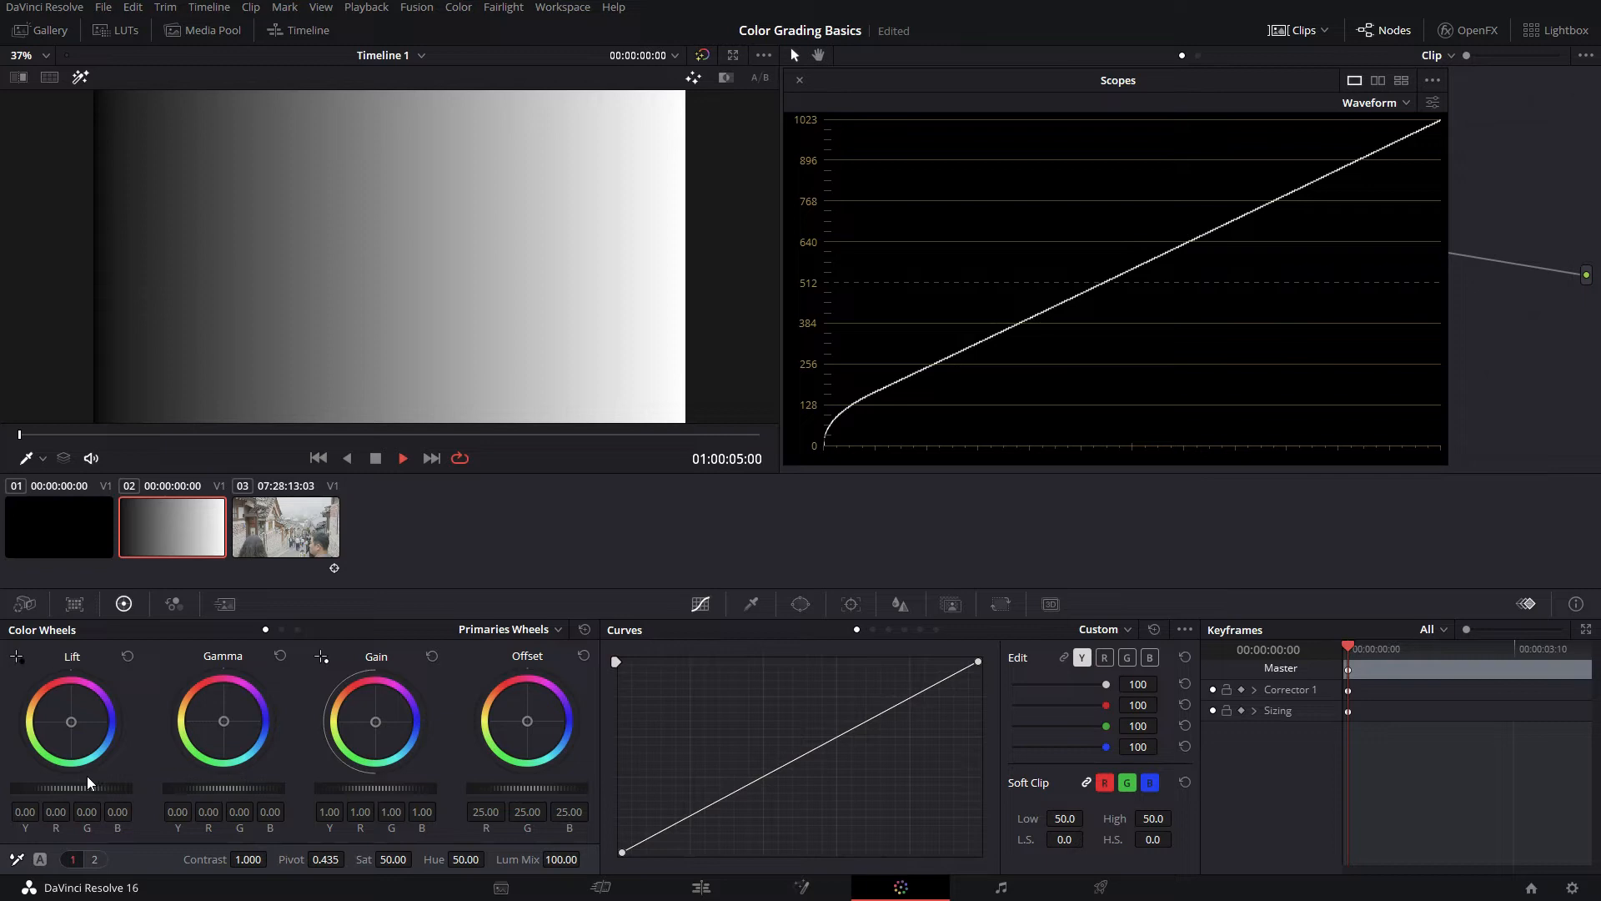
mouse_move(47, 789)
left_mouse_down()
mouse_move(87, 789)
mouse_move(49, 789)
left_mouse_up()
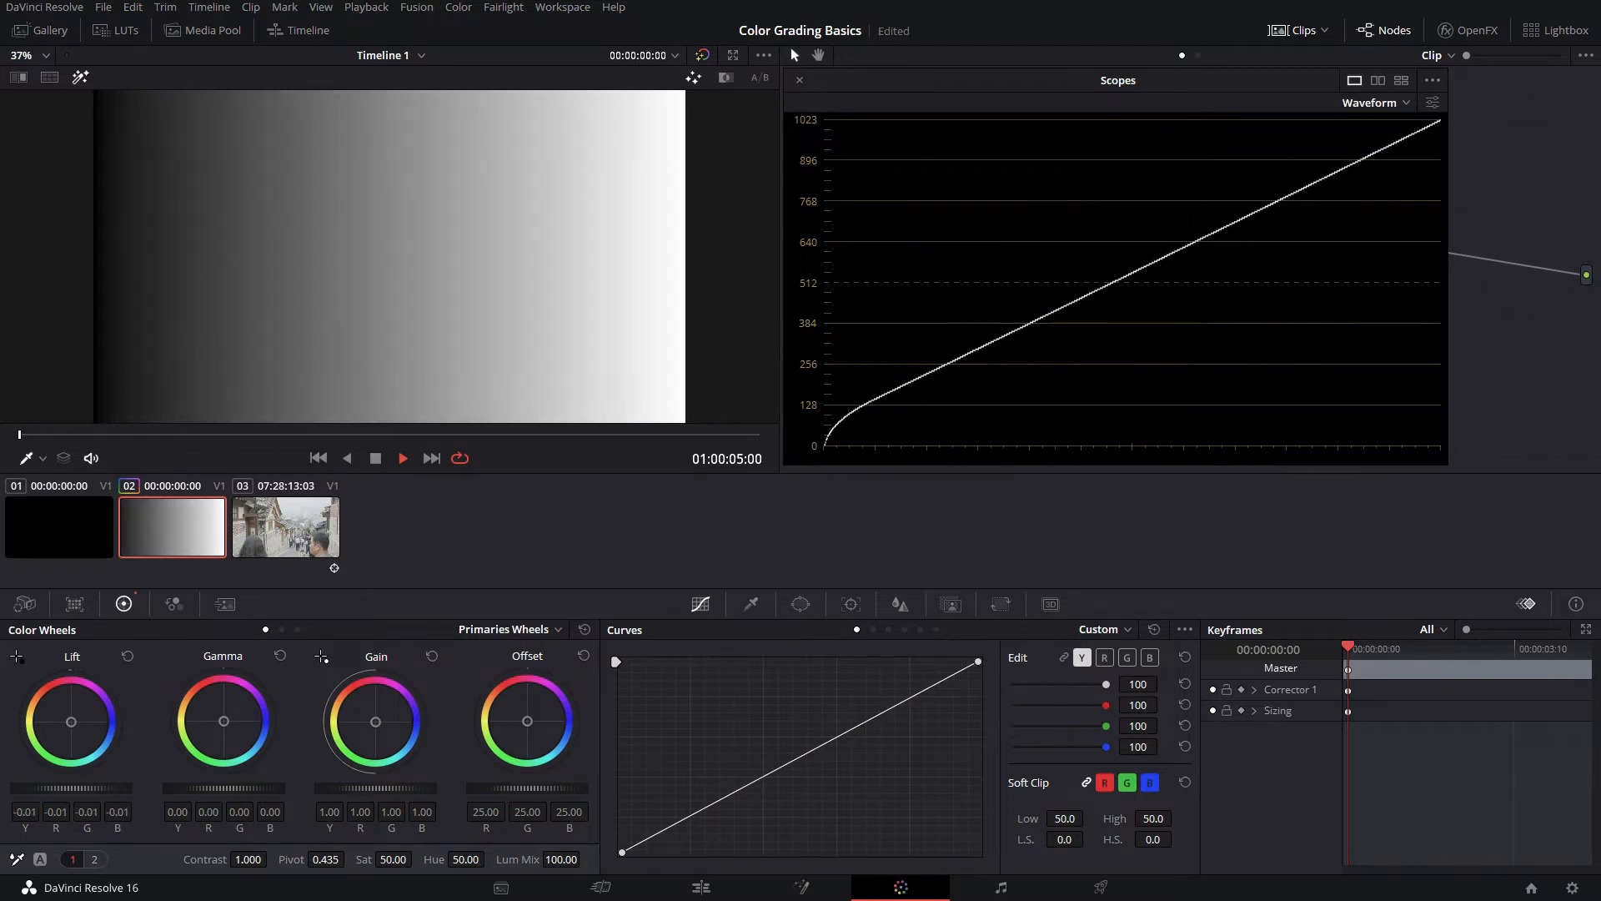
left_click(126, 658)
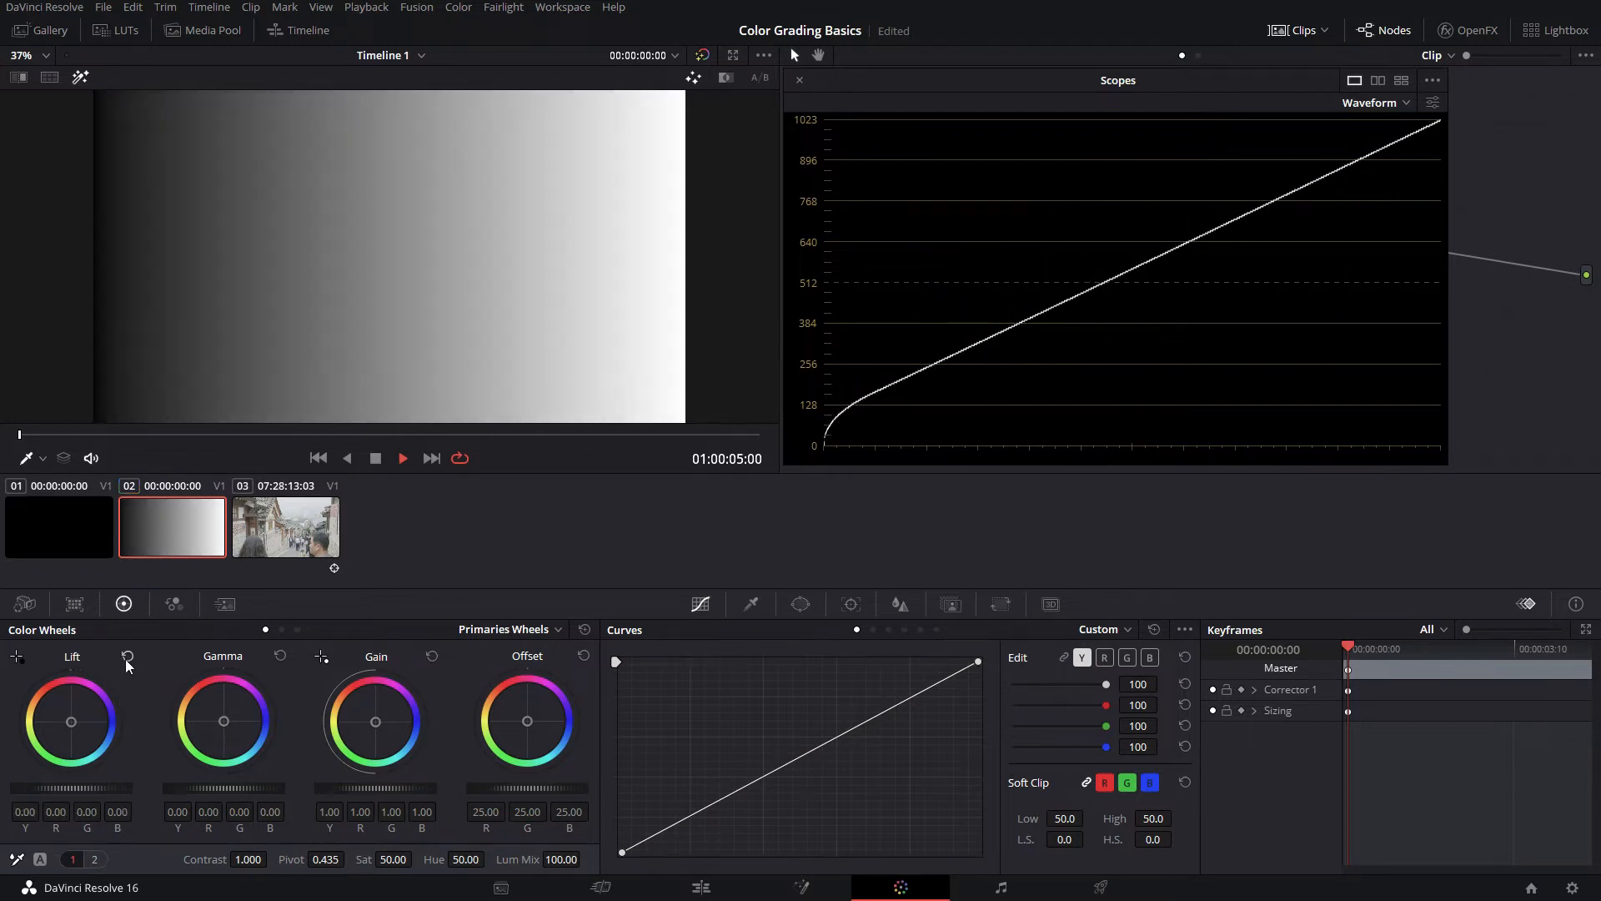
Switch the color wheels to Log and try lowering the Highlight level, including to -0.07, resetting it after each try
left_click(498, 629)
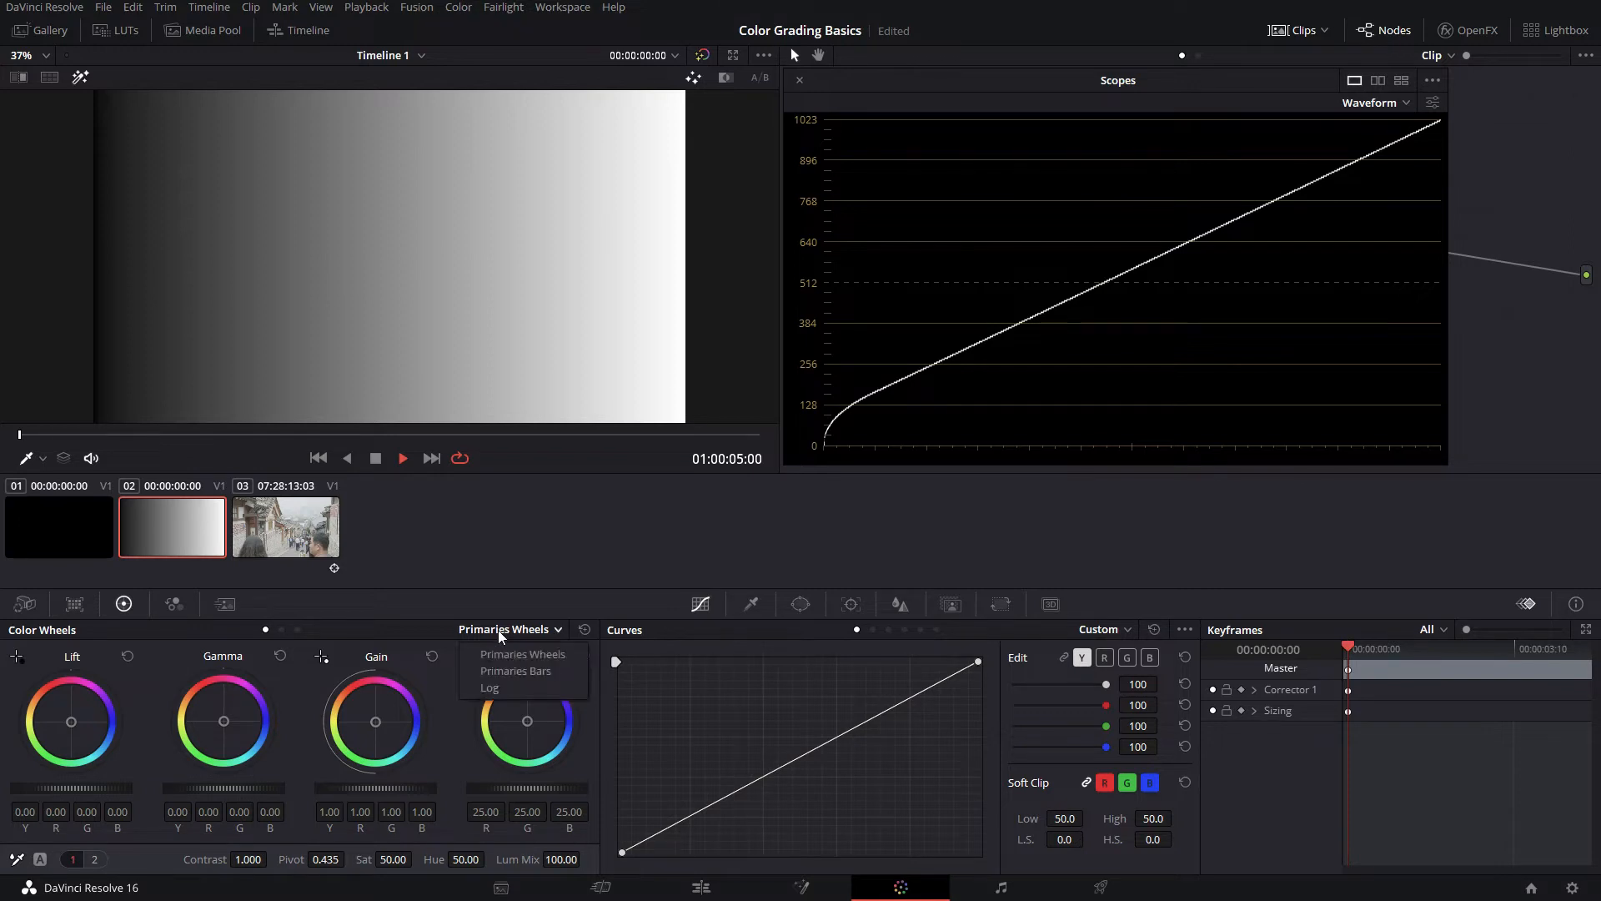
left_click(484, 687)
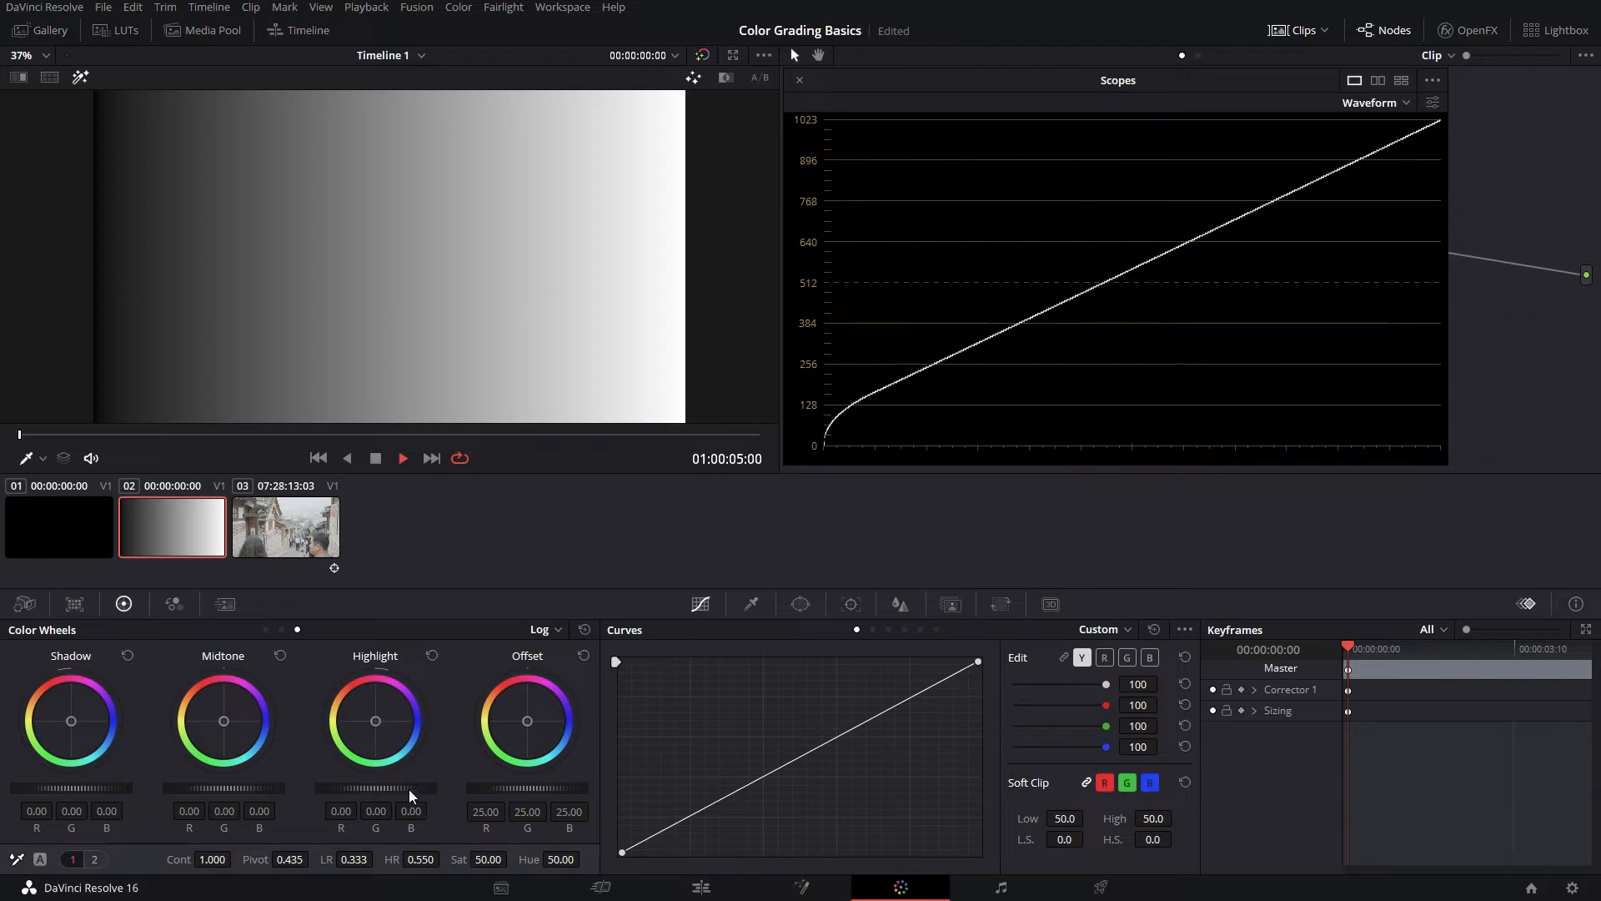
mouse_move(408, 789)
left_mouse_down()
mouse_move(359, 788)
mouse_move(433, 789)
mouse_move(321, 788)
mouse_move(426, 789)
mouse_move(396, 789)
left_mouse_up()
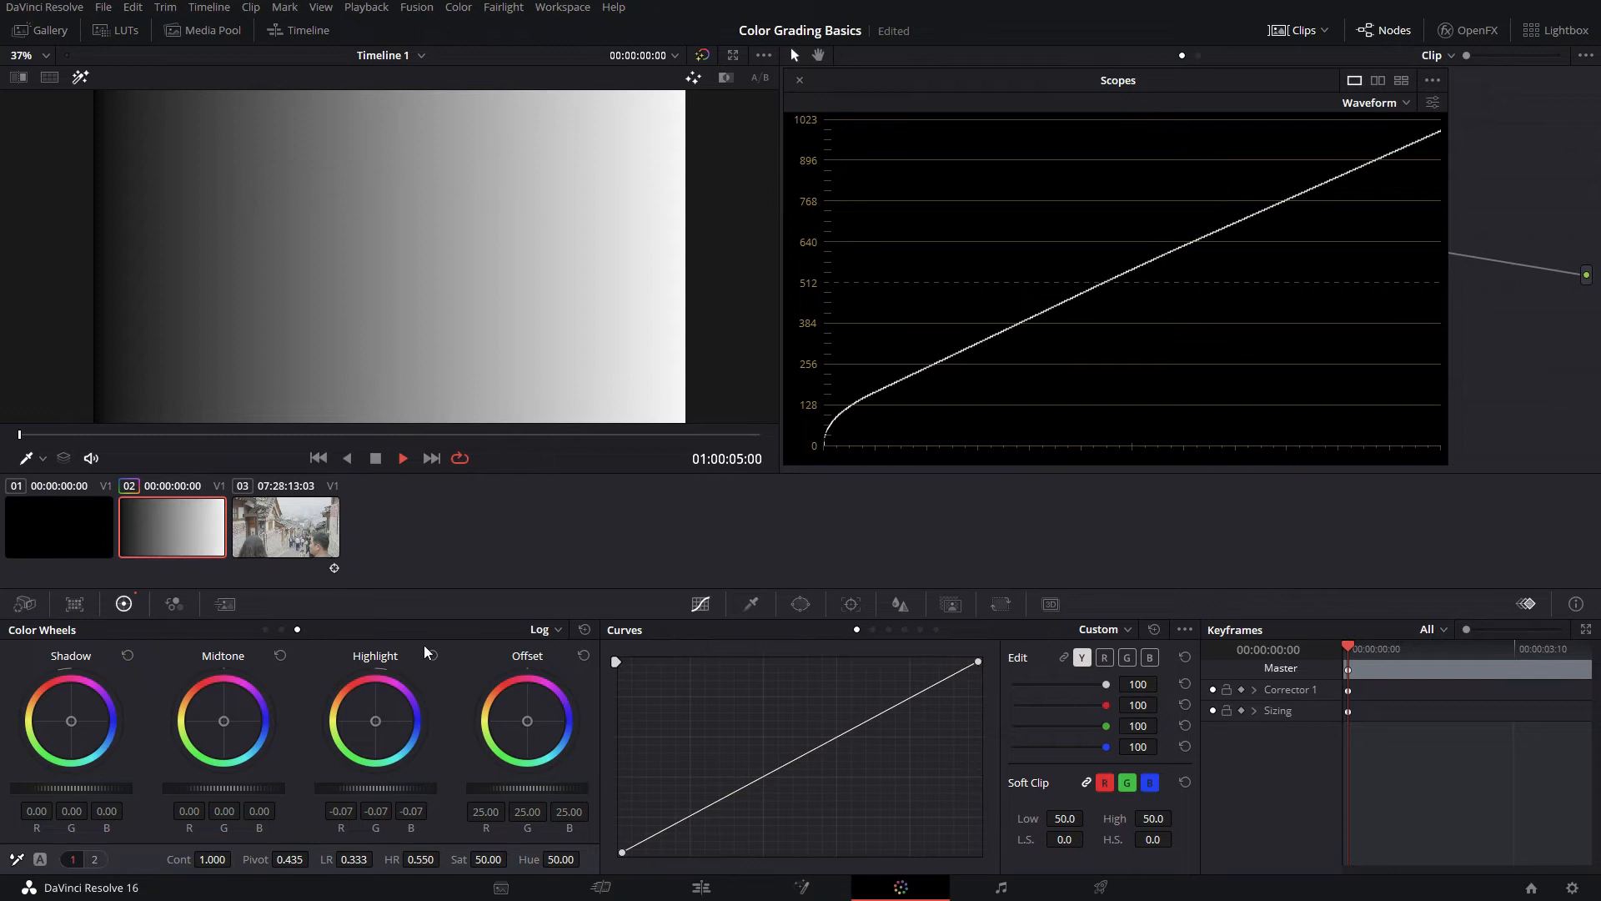
left_click(432, 655)
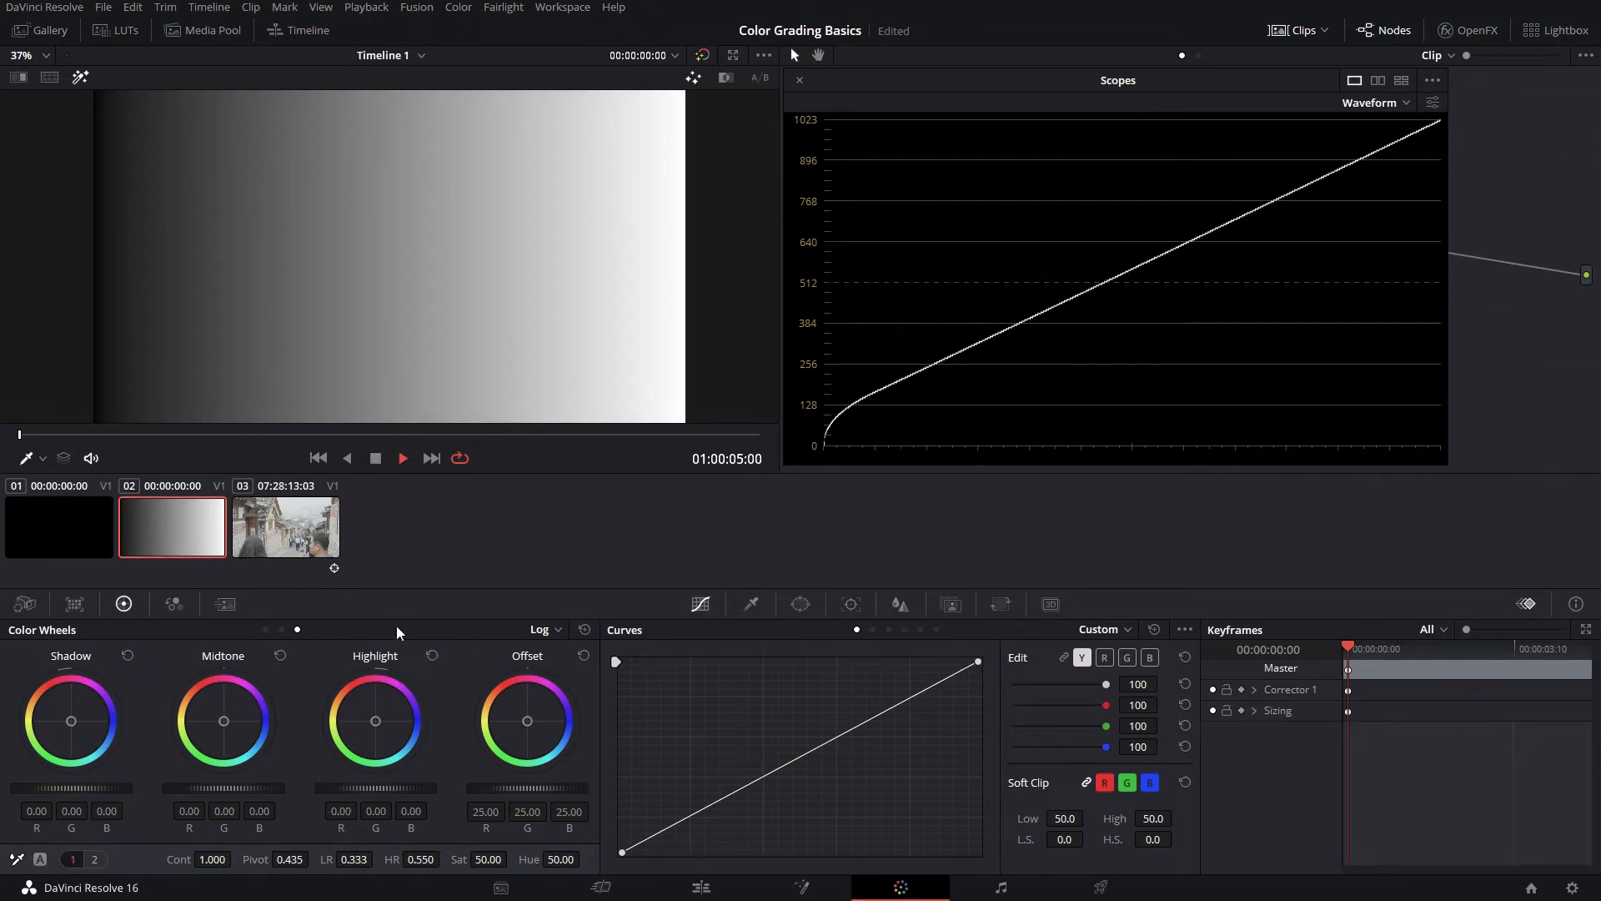
mouse_move(334, 788)
left_mouse_down()
mouse_move(396, 789)
mouse_move(321, 789)
left_mouse_up()
left_click(433, 655)
Try adjusting the Log Midtone and Shadow levels on the gradient clip, resetting each wheel
mouse_move(223, 787)
left_mouse_down()
mouse_move(255, 787)
mouse_move(187, 787)
mouse_move(242, 788)
left_mouse_up()
left_click(280, 656)
left_click_drag(72, 787, 96, 760)
left_click(127, 655)
In Primaries Wheels, try tinting Gain toward magenta, up to about R 1.30, G 0.89, B 1.21, and reset it
left_click(266, 630)
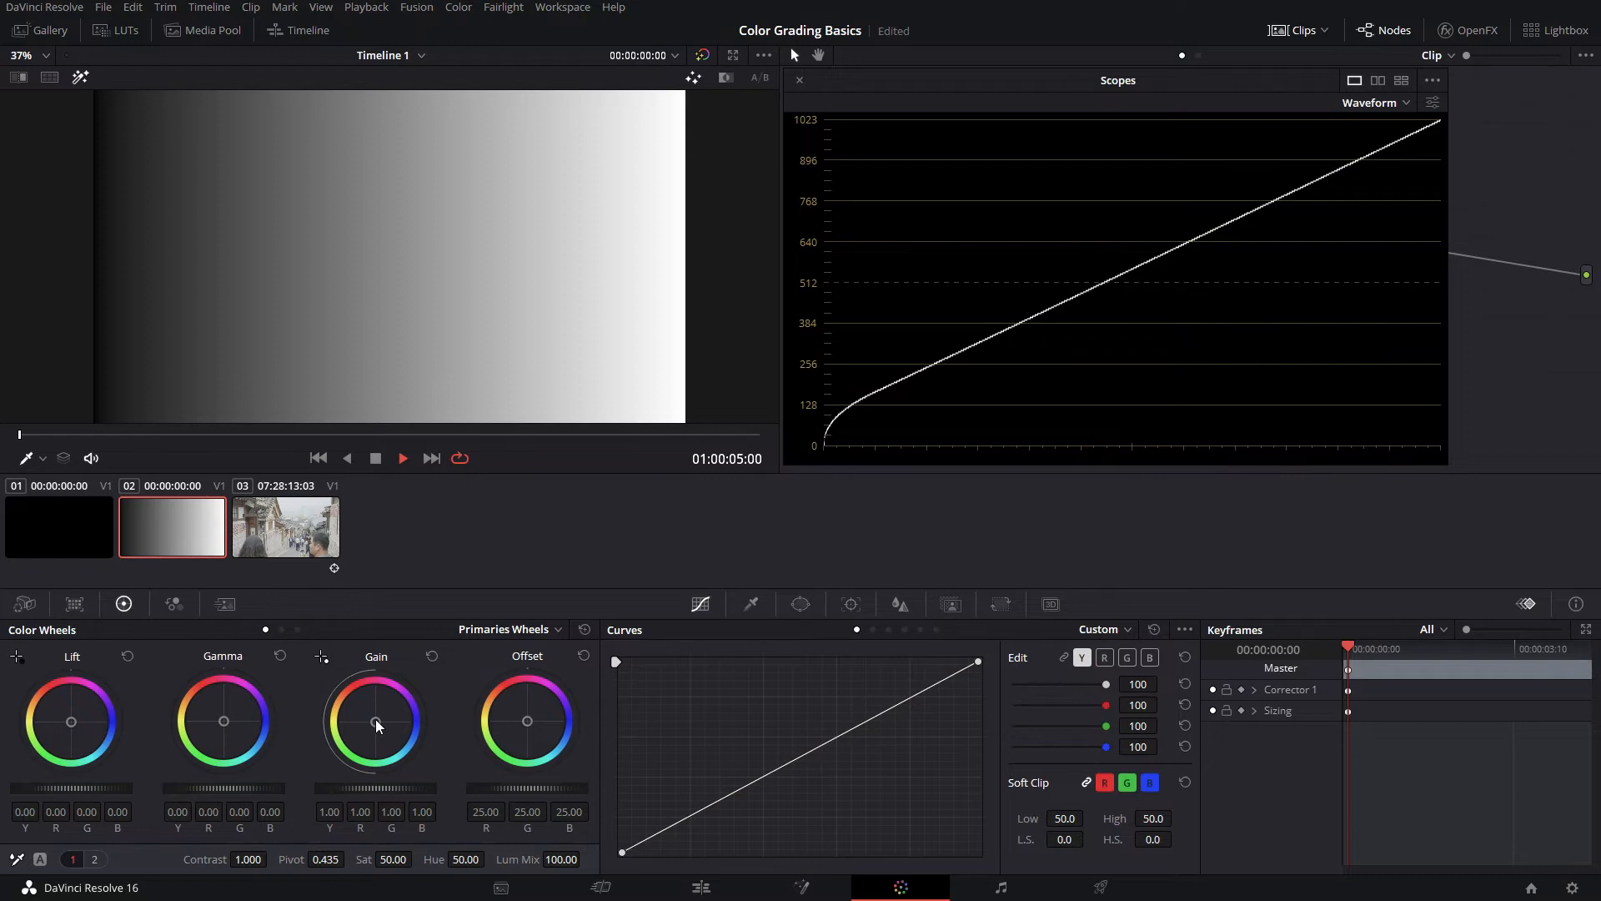
left_click_drag(375, 724, 375, 720)
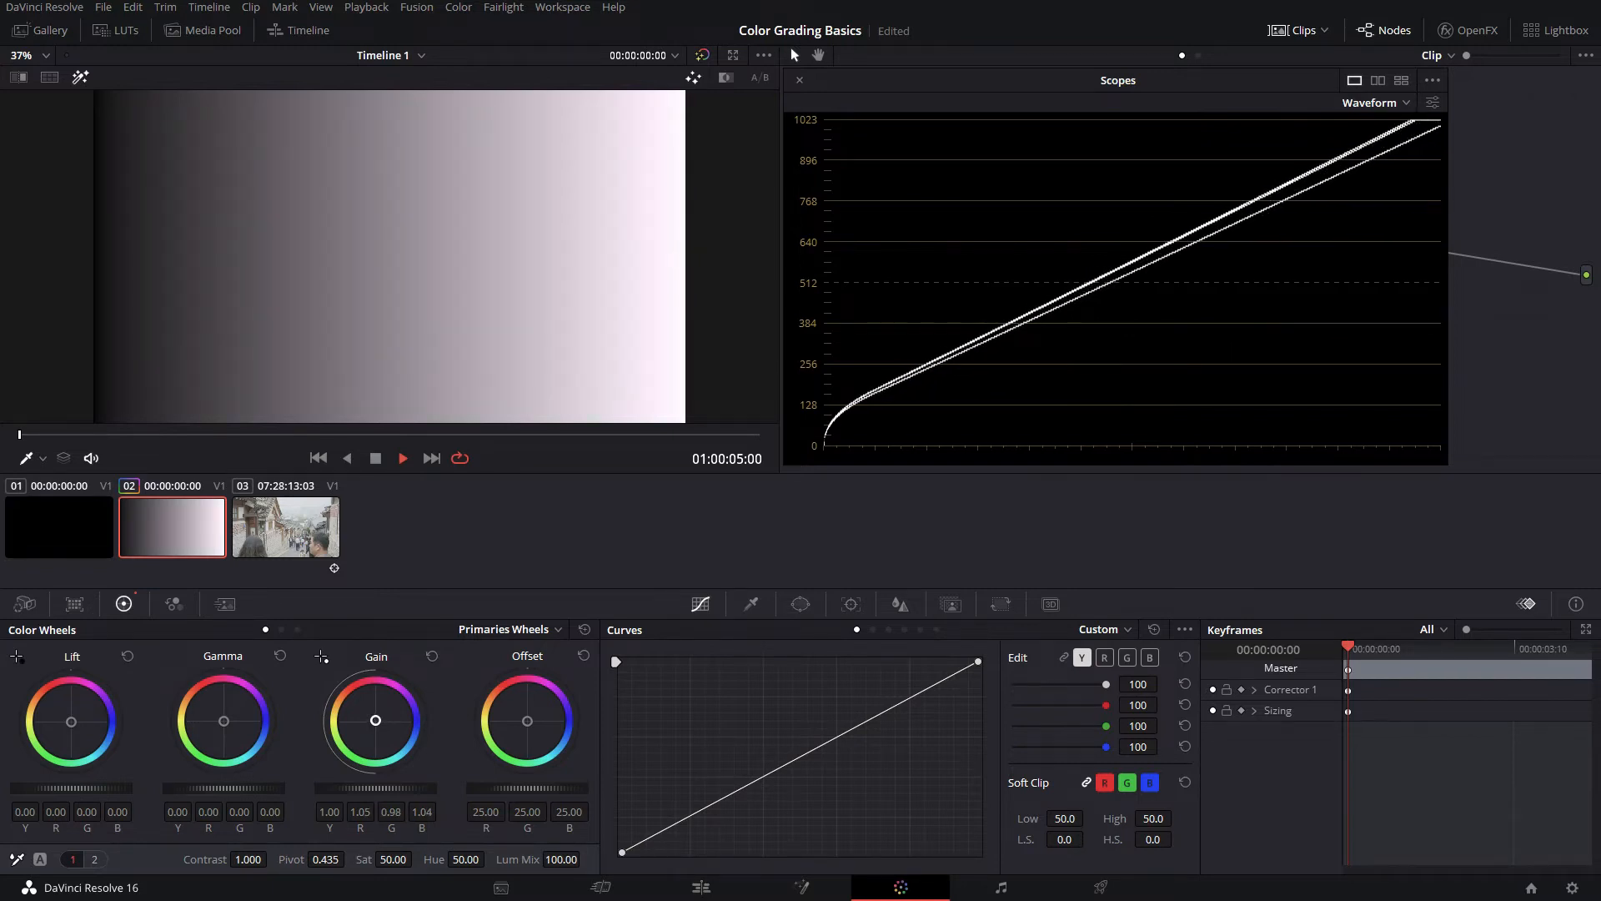
left_click_drag(375, 720, 381, 712)
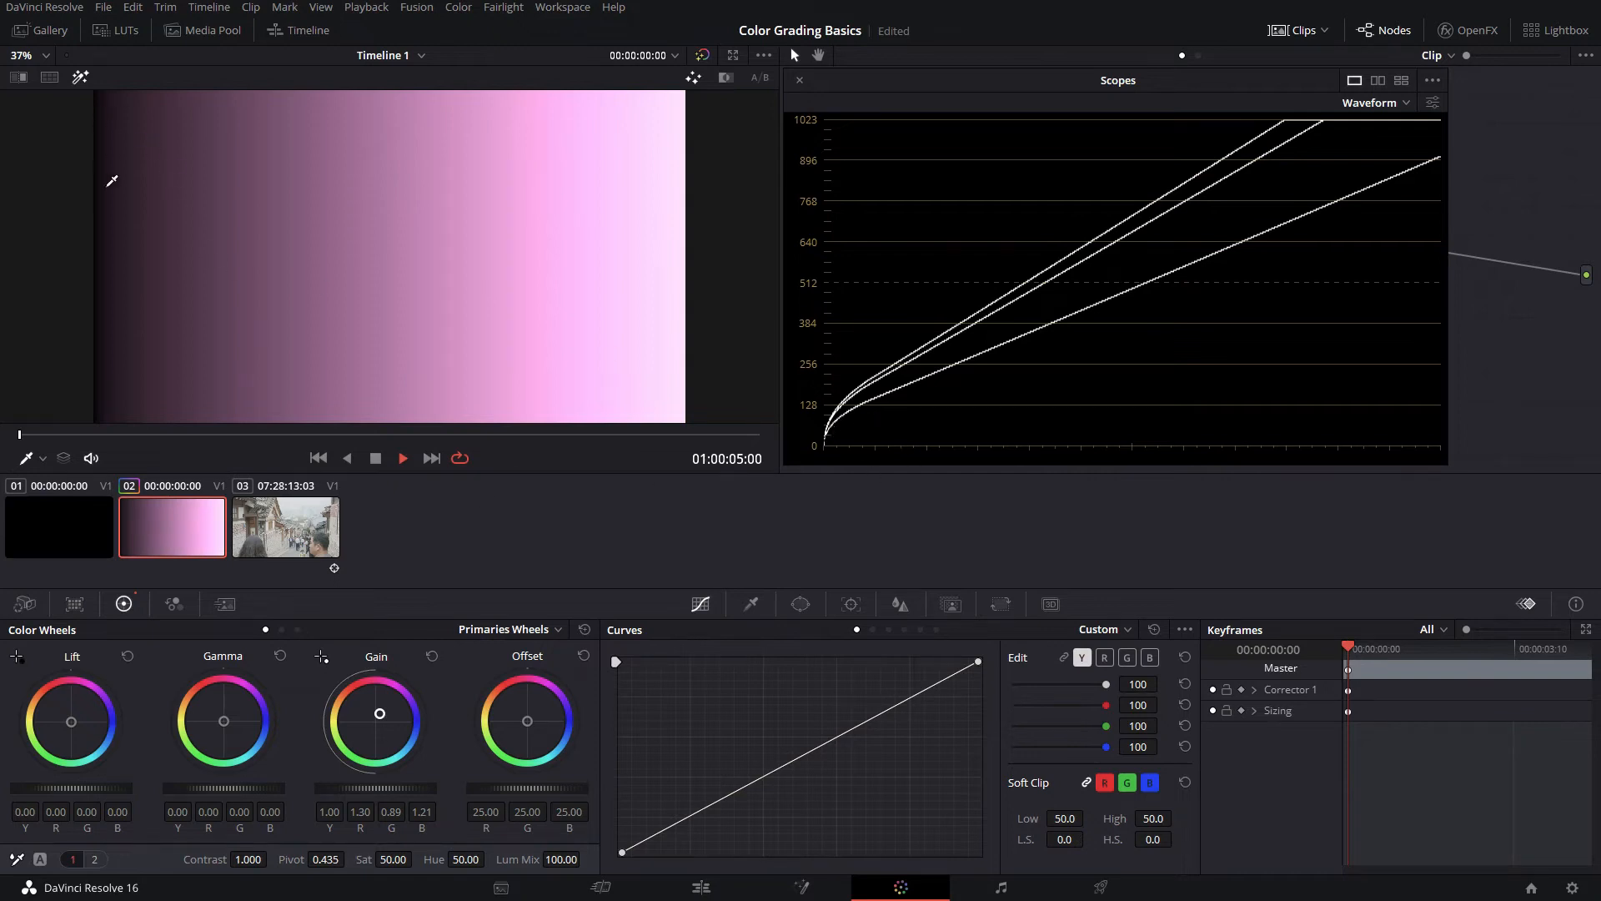
left_click_drag(384, 710, 377, 721)
left_click(433, 655)
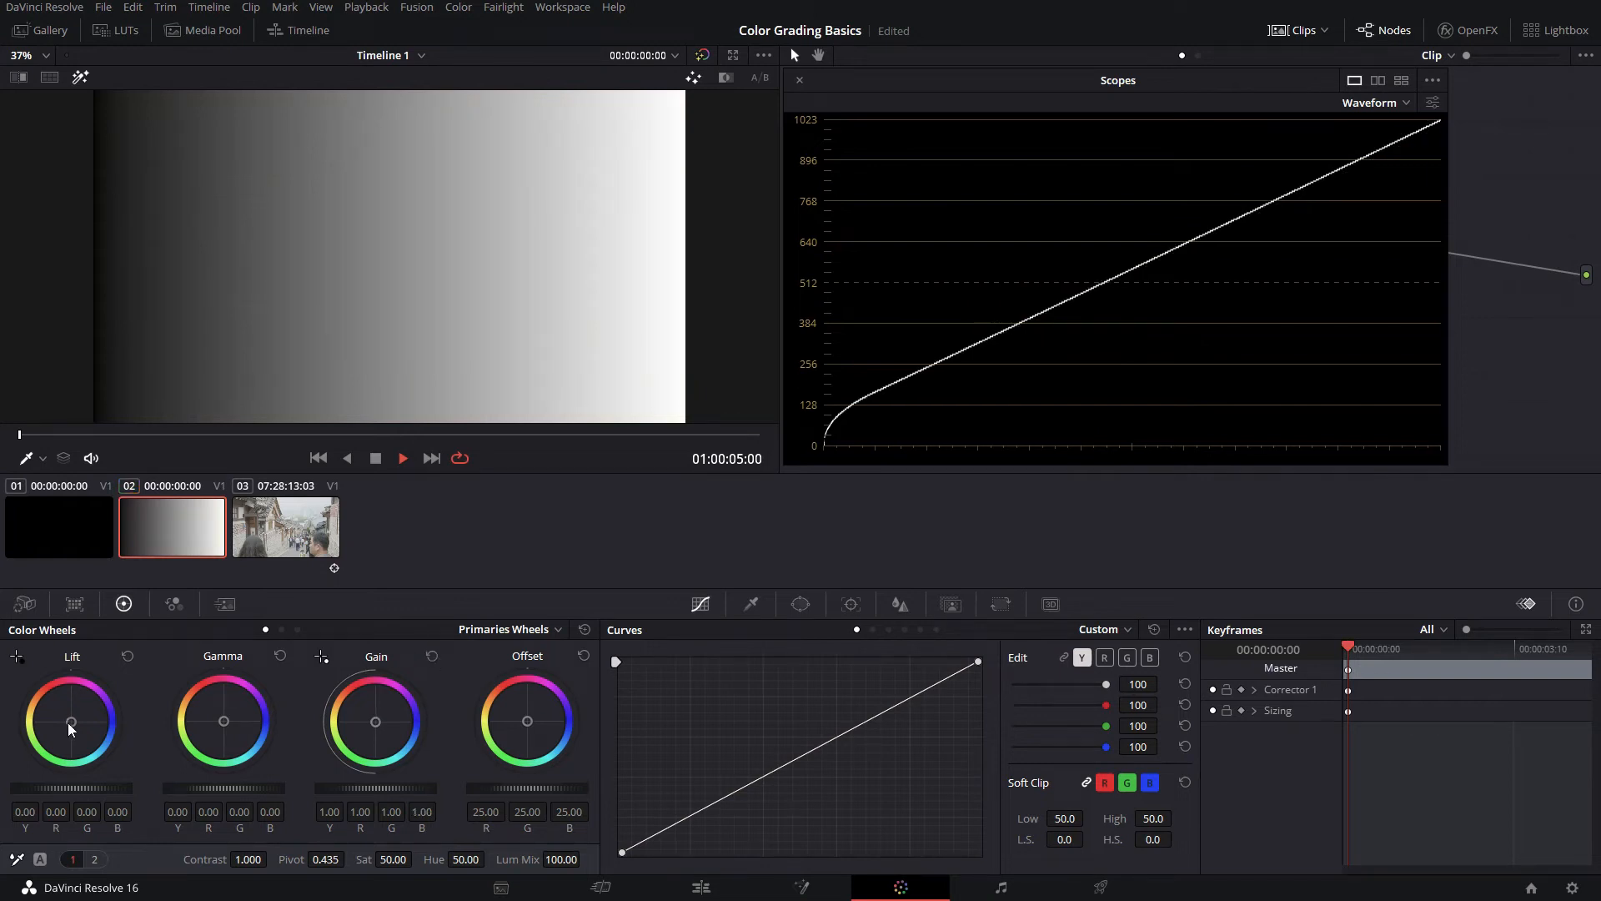
Try tinting Lift blue at R -0.14, G 0.03, B 0.14 and Gamma blue at R -0.02, B 0.03, resetting each wheel
left_click_drag(69, 722, 81, 733)
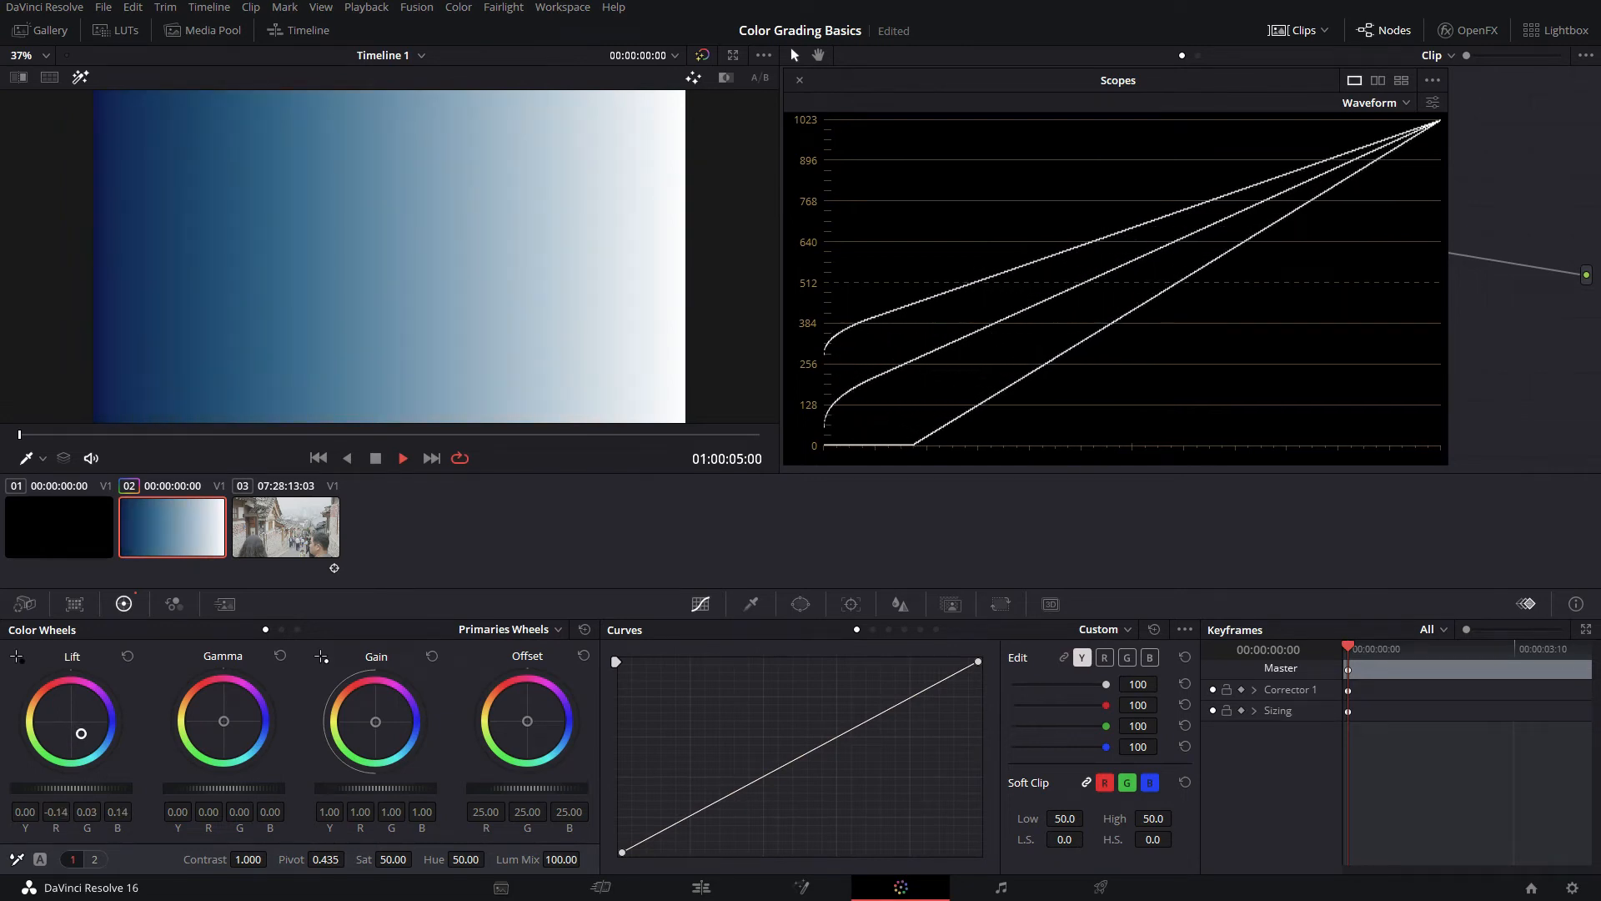
left_click(127, 657)
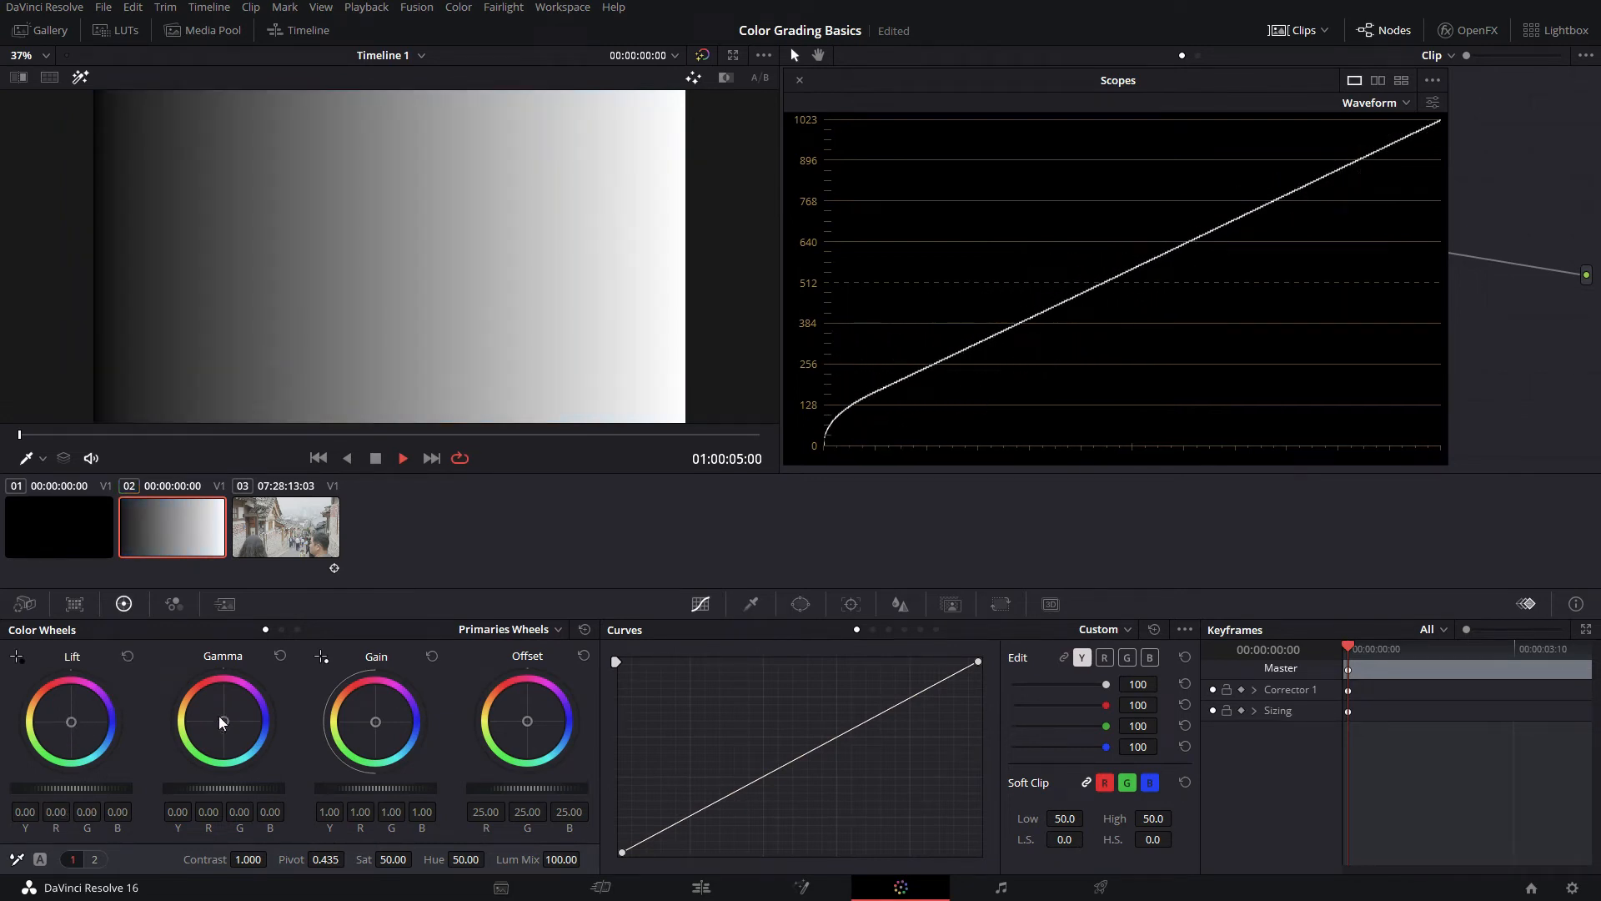
left_click_drag(225, 719, 227, 724)
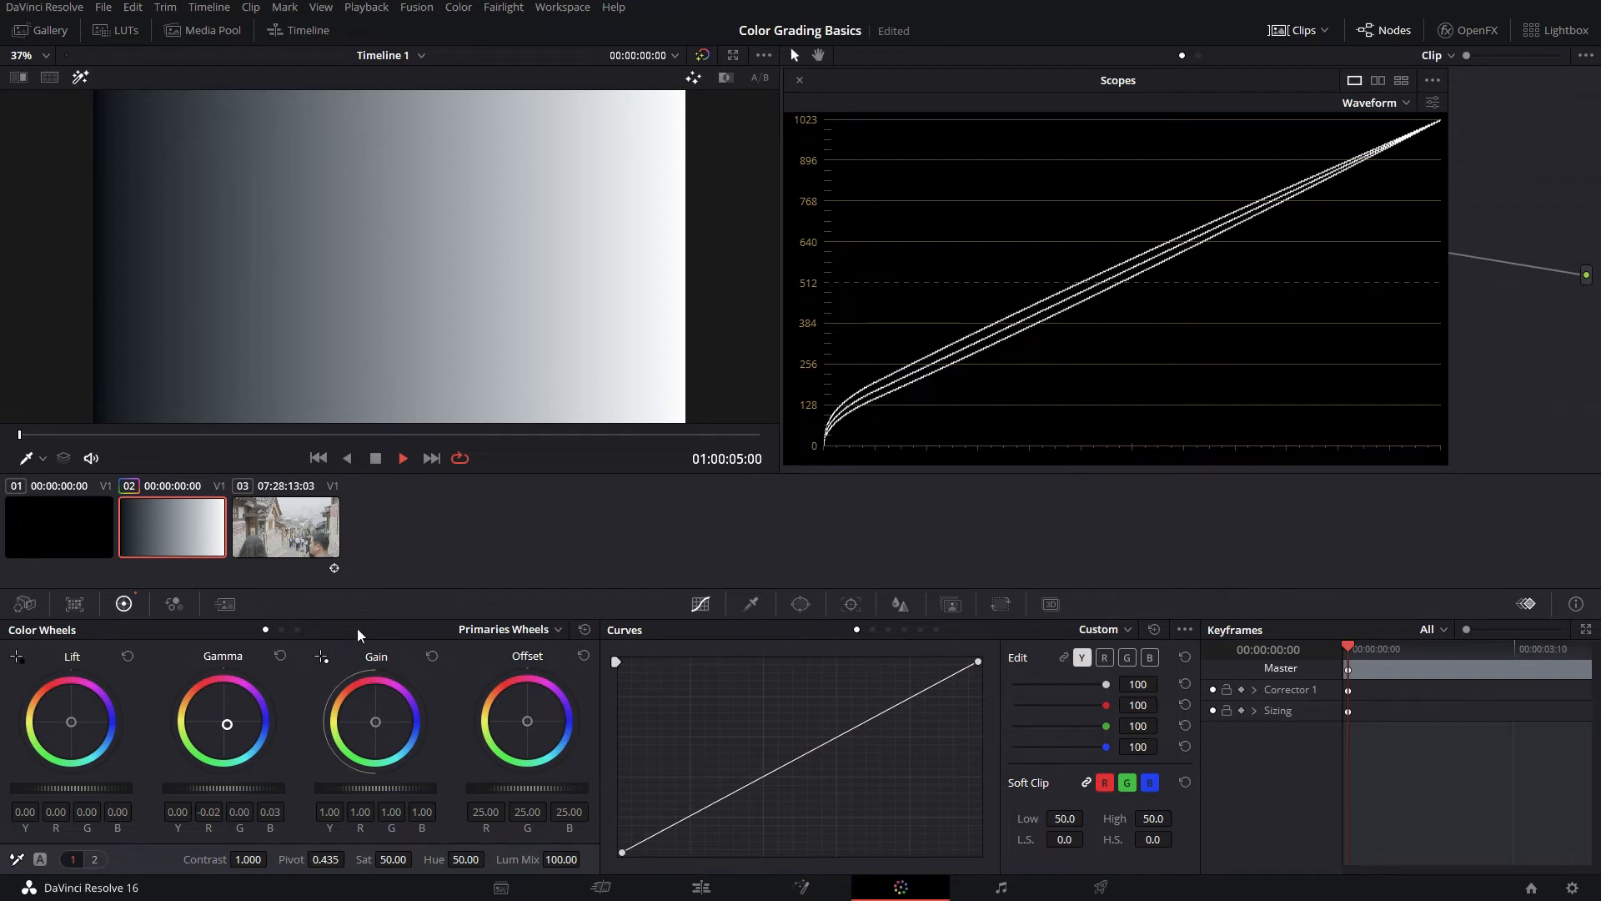
left_click(280, 656)
Try tinting Gamma orange at R 0.07, G -0.01, B -0.09, and reset all the primary wheels
left_click_drag(232, 717, 211, 709)
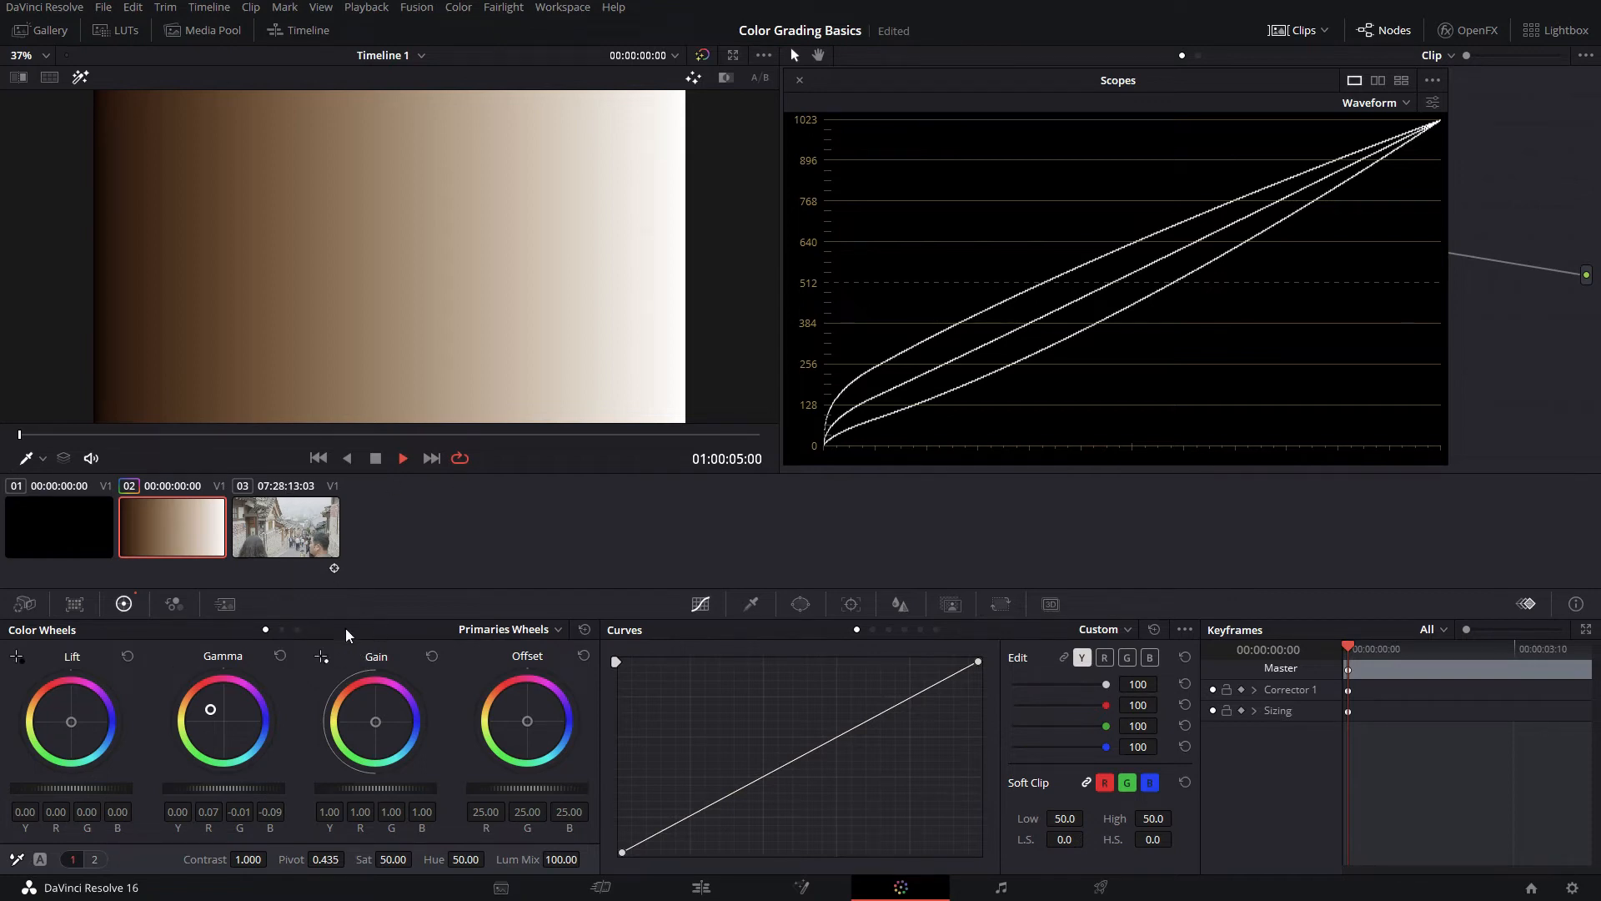
left_click(297, 631)
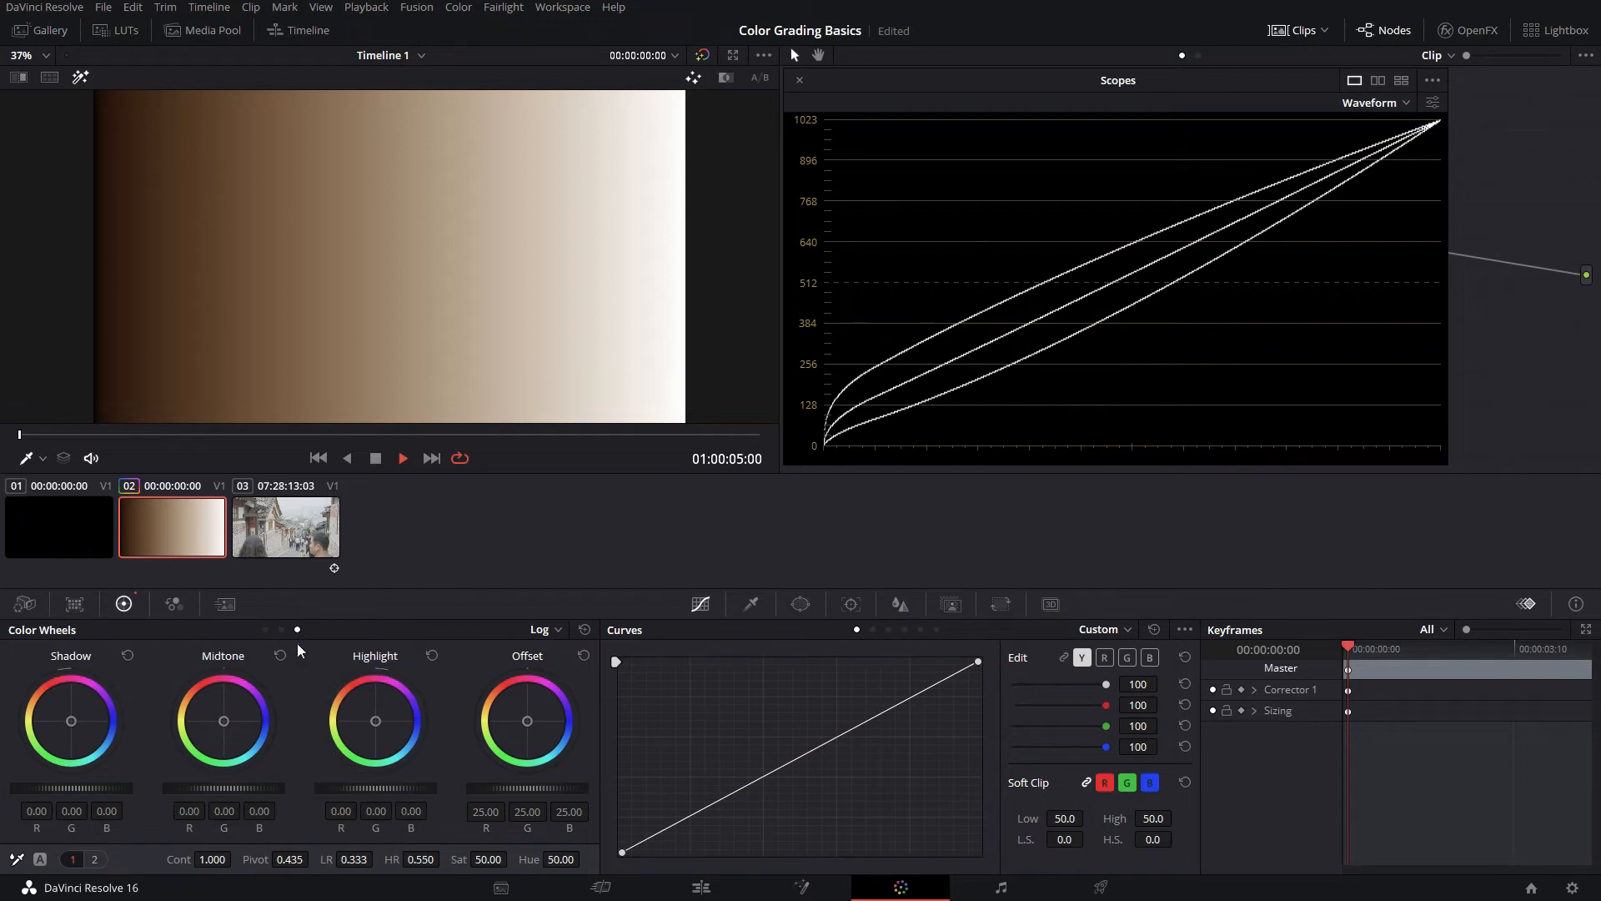
left_click(265, 630)
left_click(582, 630)
In Log mode, try tinting Highlight orange at R 0.31, G -0.06, B -0.30, reduce it to R 0.10, G -0.02, B -0.12, and reset it
left_click(297, 631)
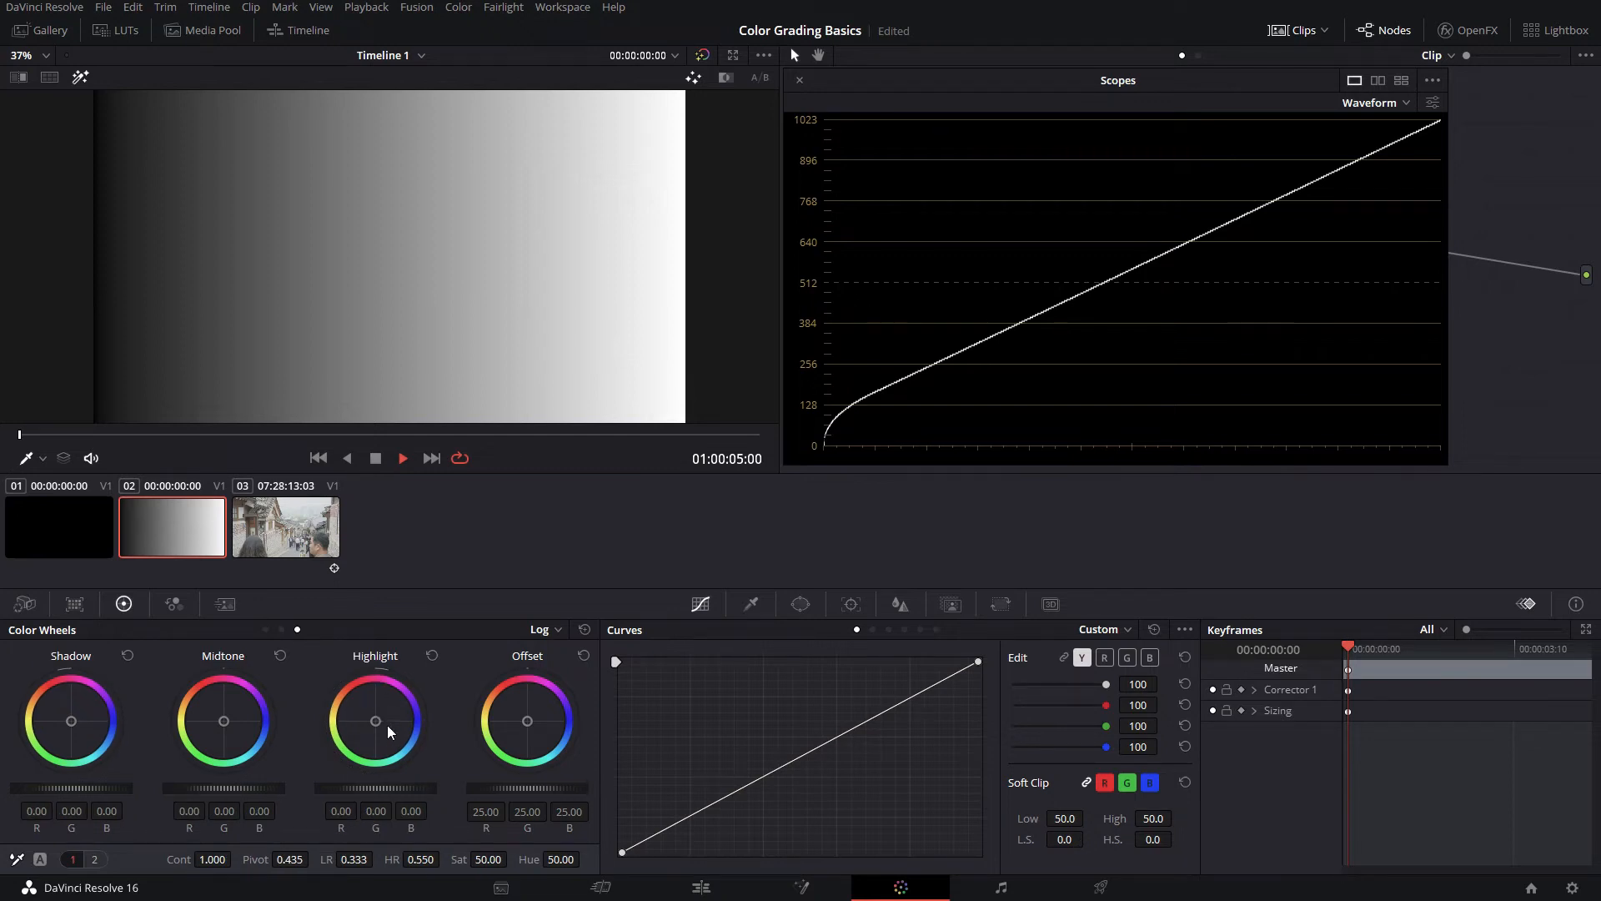
left_click_drag(373, 718, 379, 717)
left_click_drag(377, 719, 365, 708)
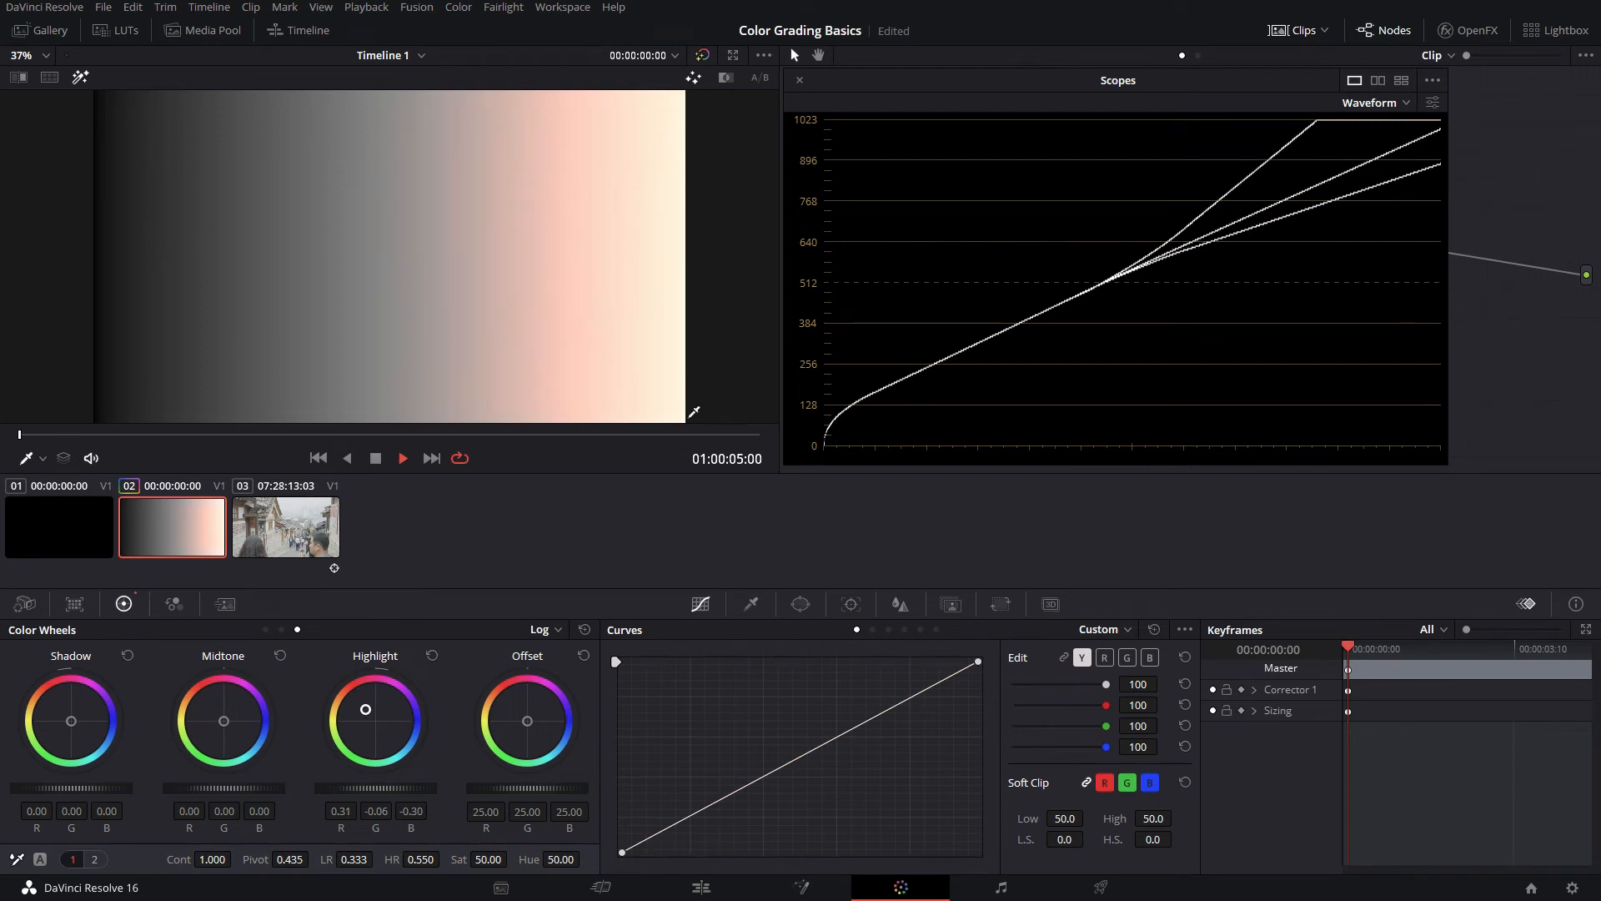
left_click_drag(365, 709, 371, 717)
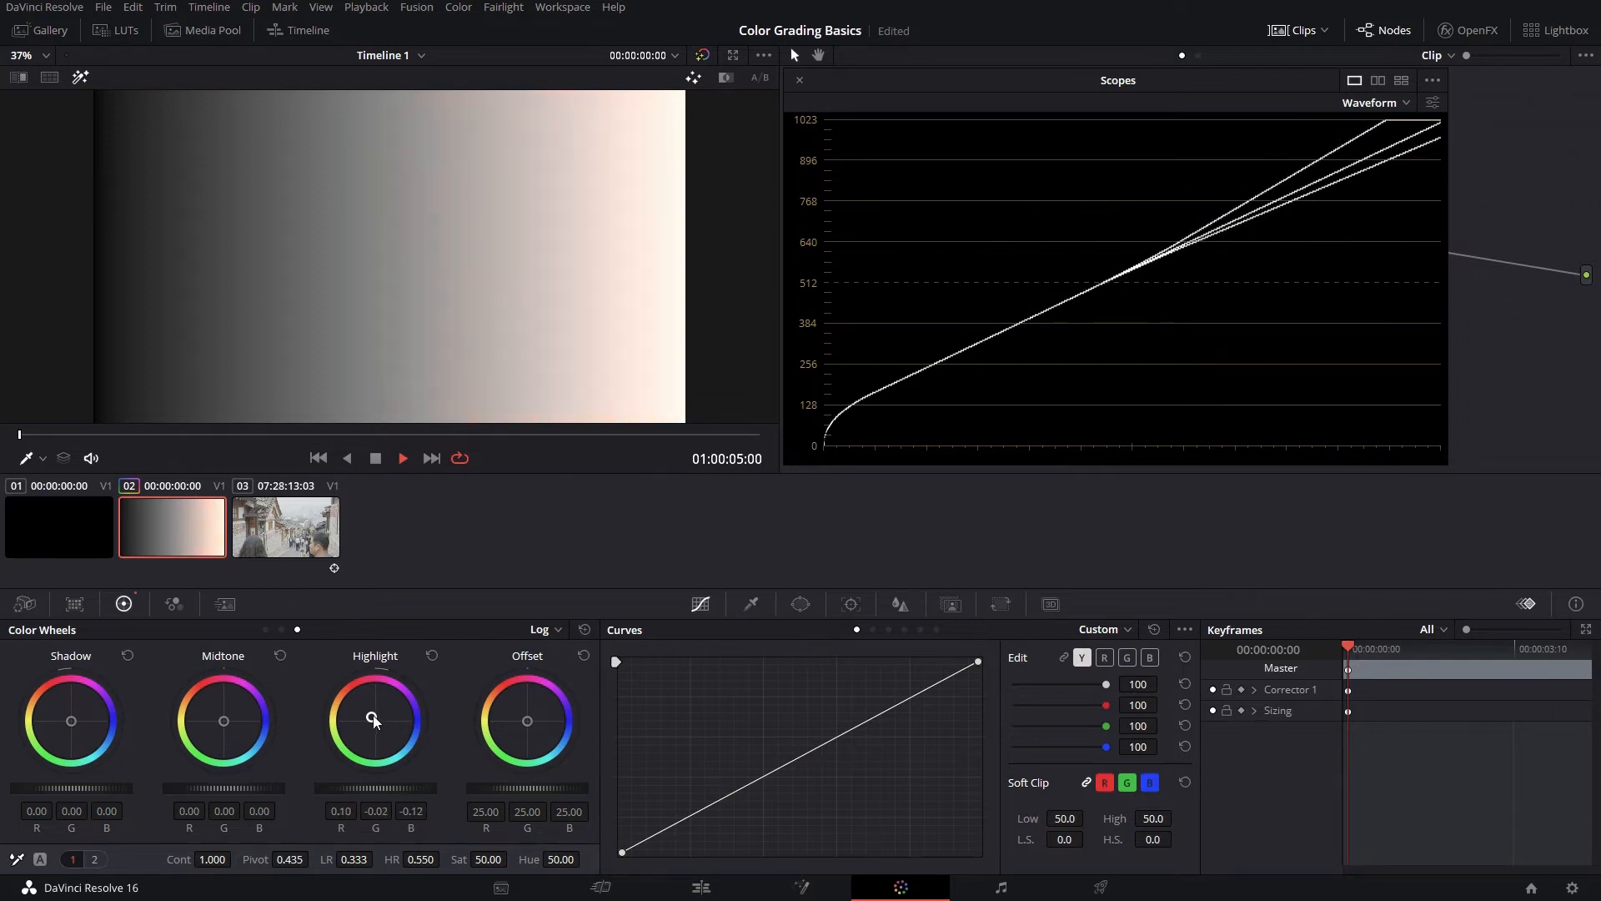
left_click(430, 658)
Try tinting Log Midtone blue at R -0.21, G 0.04, B 0.23 and Shadow blue at R -0.46, G 0.10, B 0.35, resetting each
left_click_drag(225, 723, 255, 754)
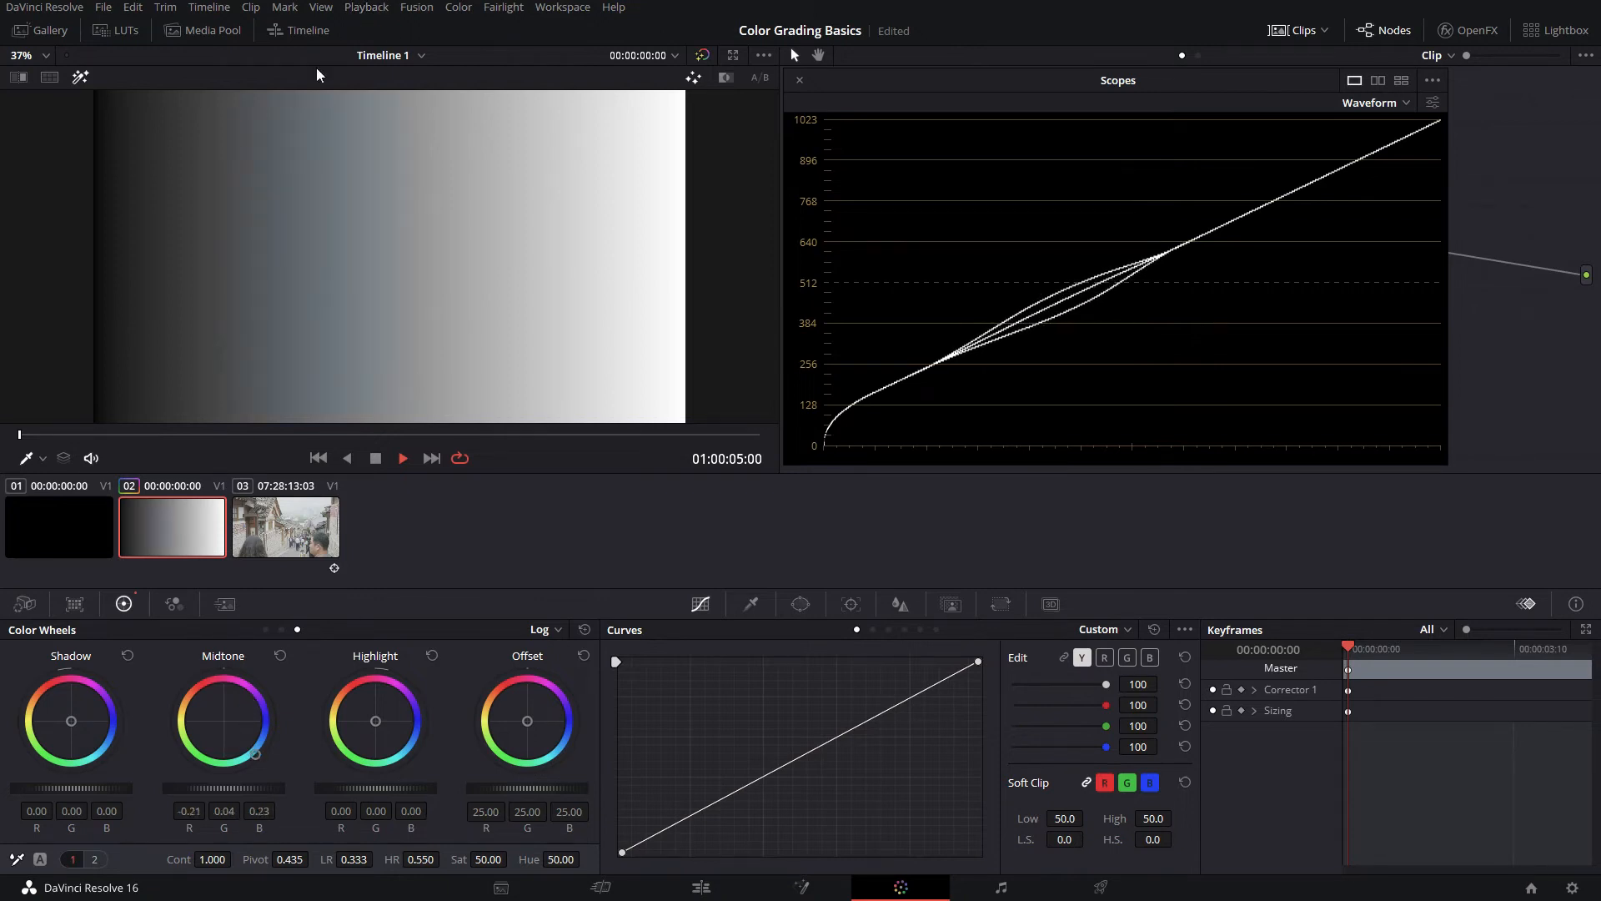
left_click(279, 657)
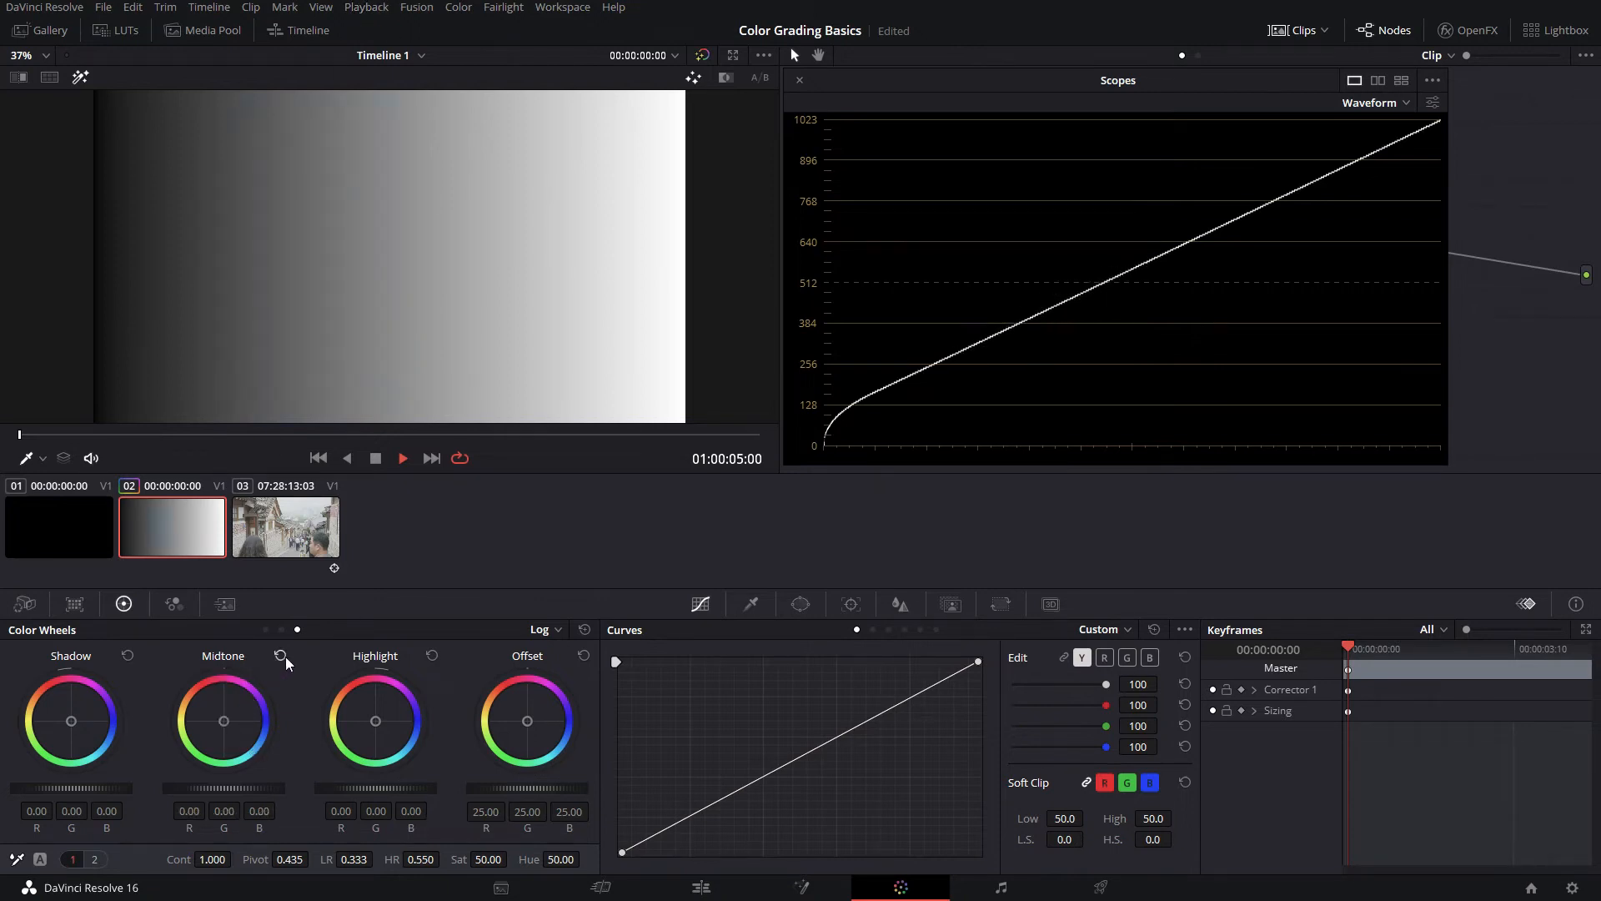
left_click_drag(72, 720, 81, 737)
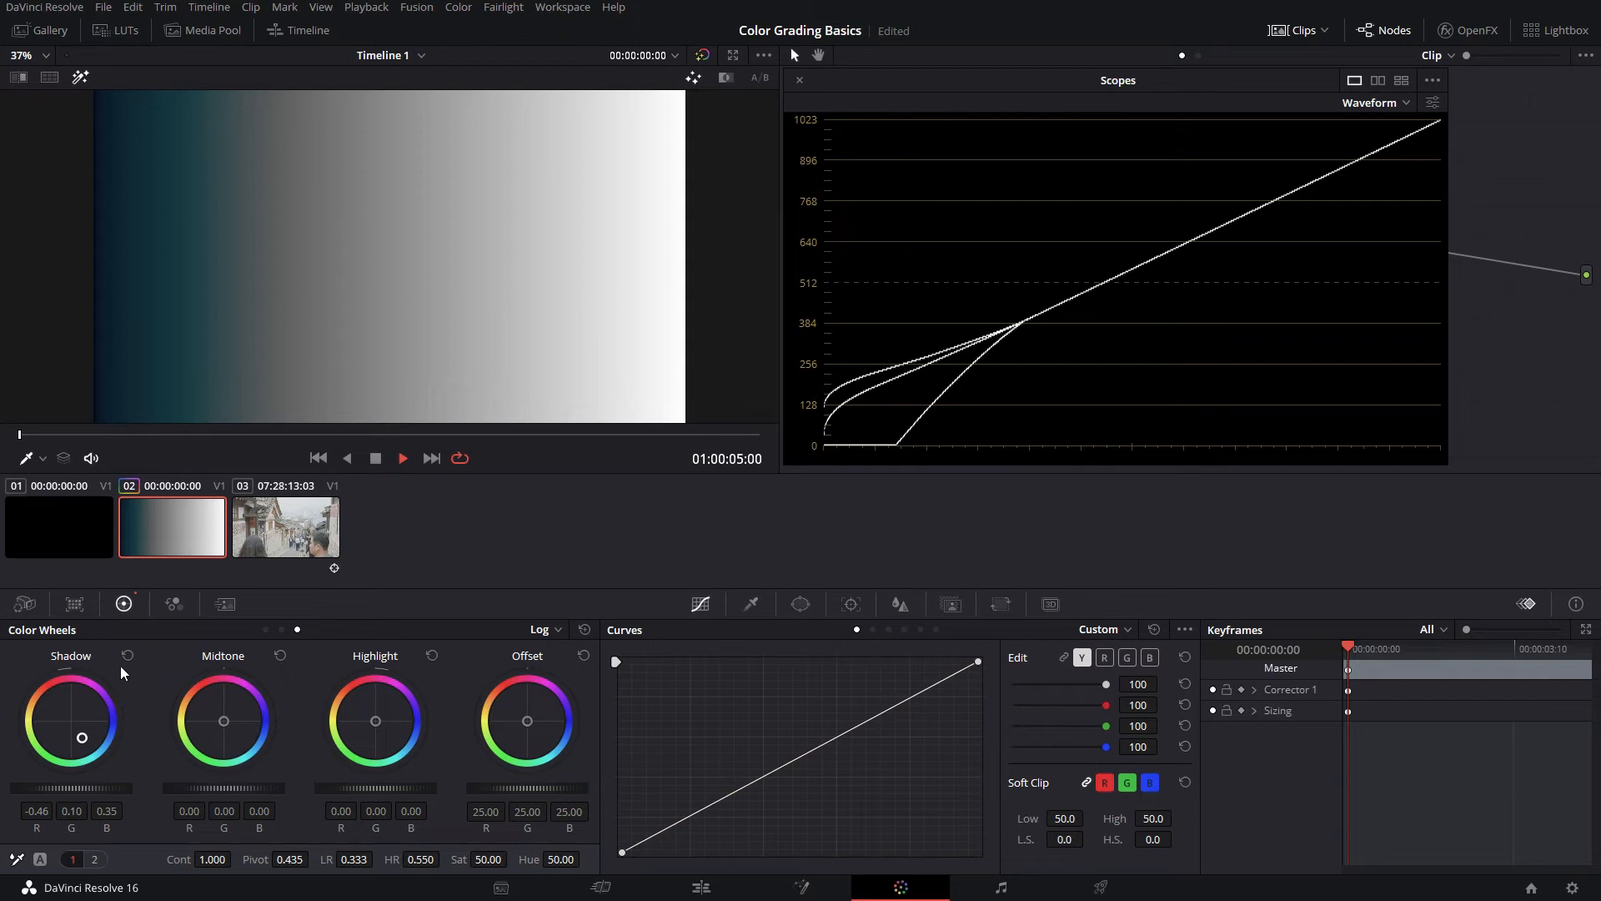
Try tinting the Log Highlight wheel blue at R -0.25, G 0.04, B 0.34, and reset it
left_click(265, 630)
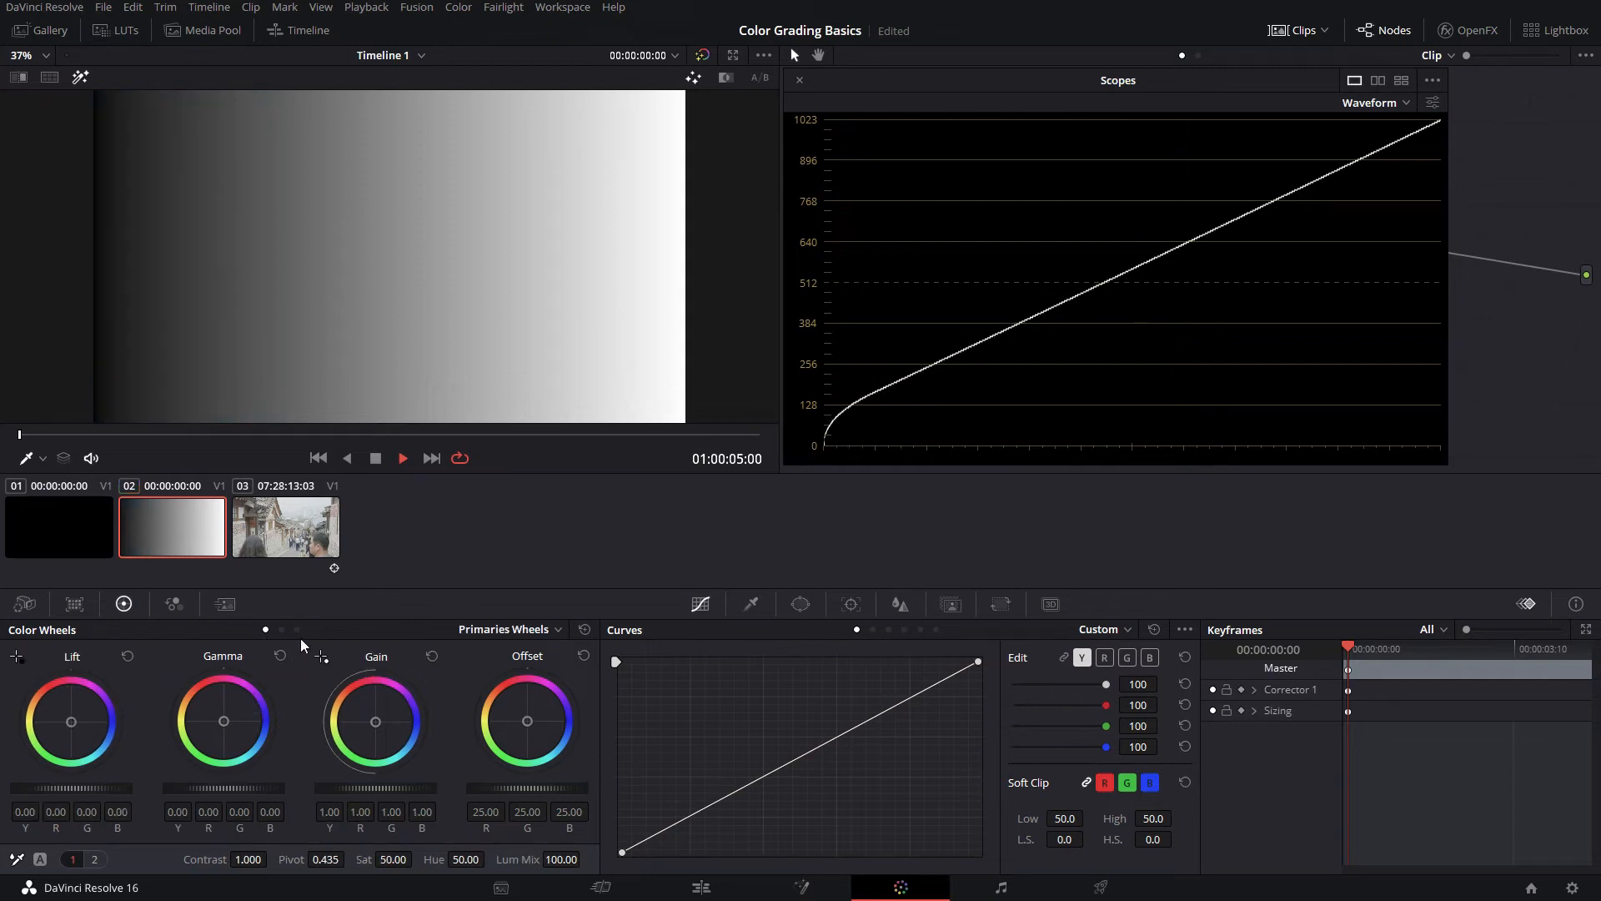
left_click(296, 630)
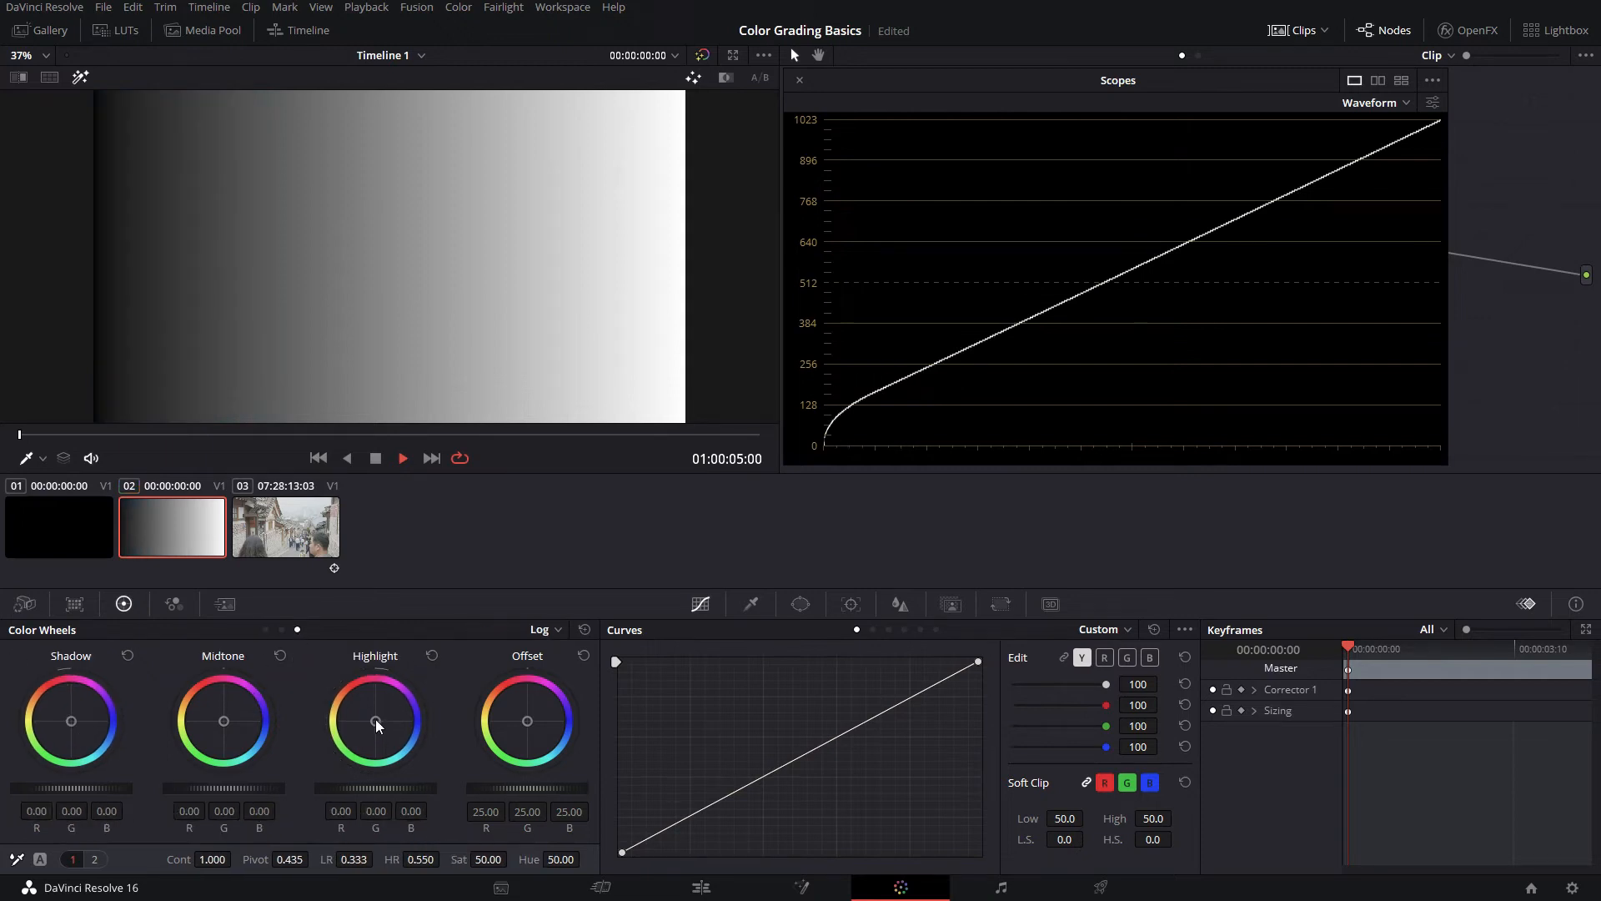
left_click_drag(376, 720, 385, 729)
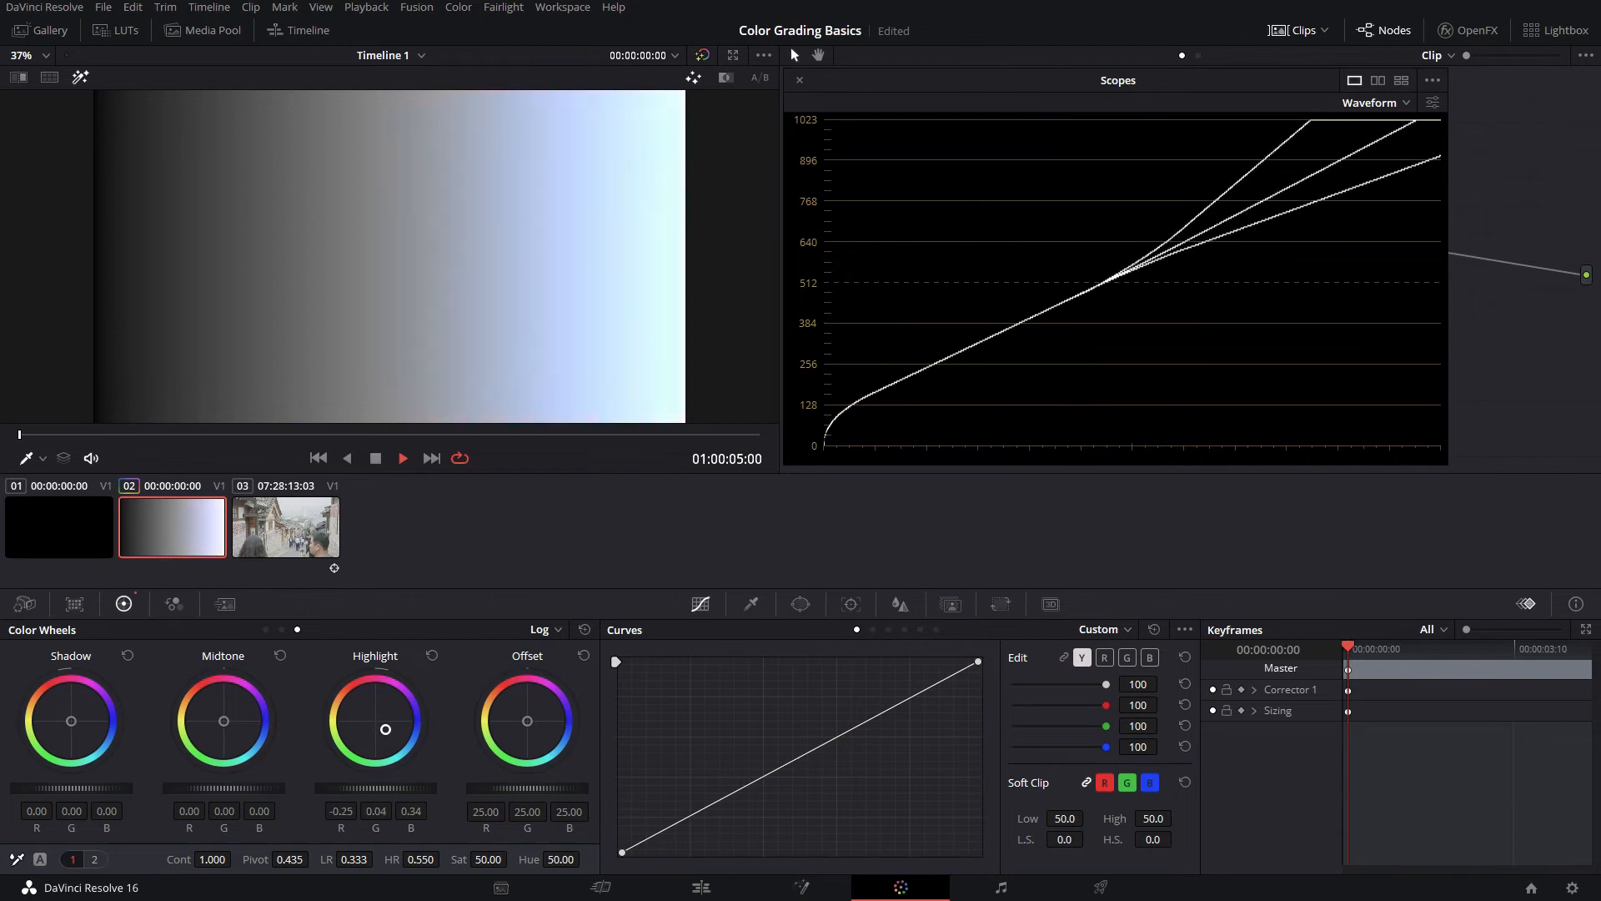
left_click(432, 655)
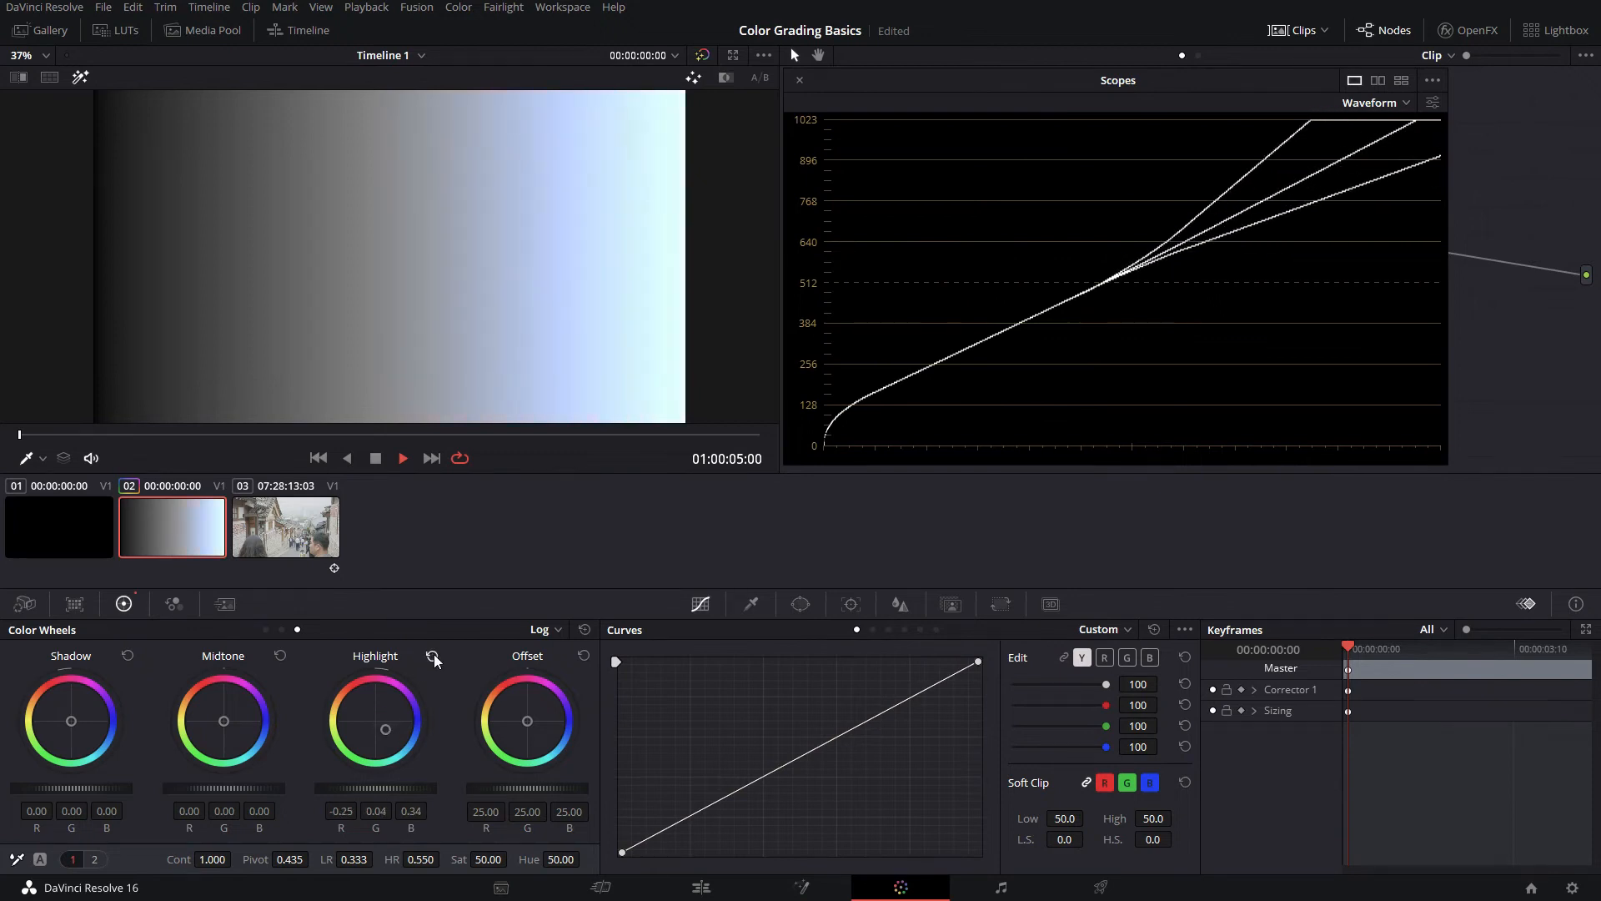
Return to Primaries Wheels and raise the gradient clip's Offset to 37.15 in all channels
left_click(266, 629)
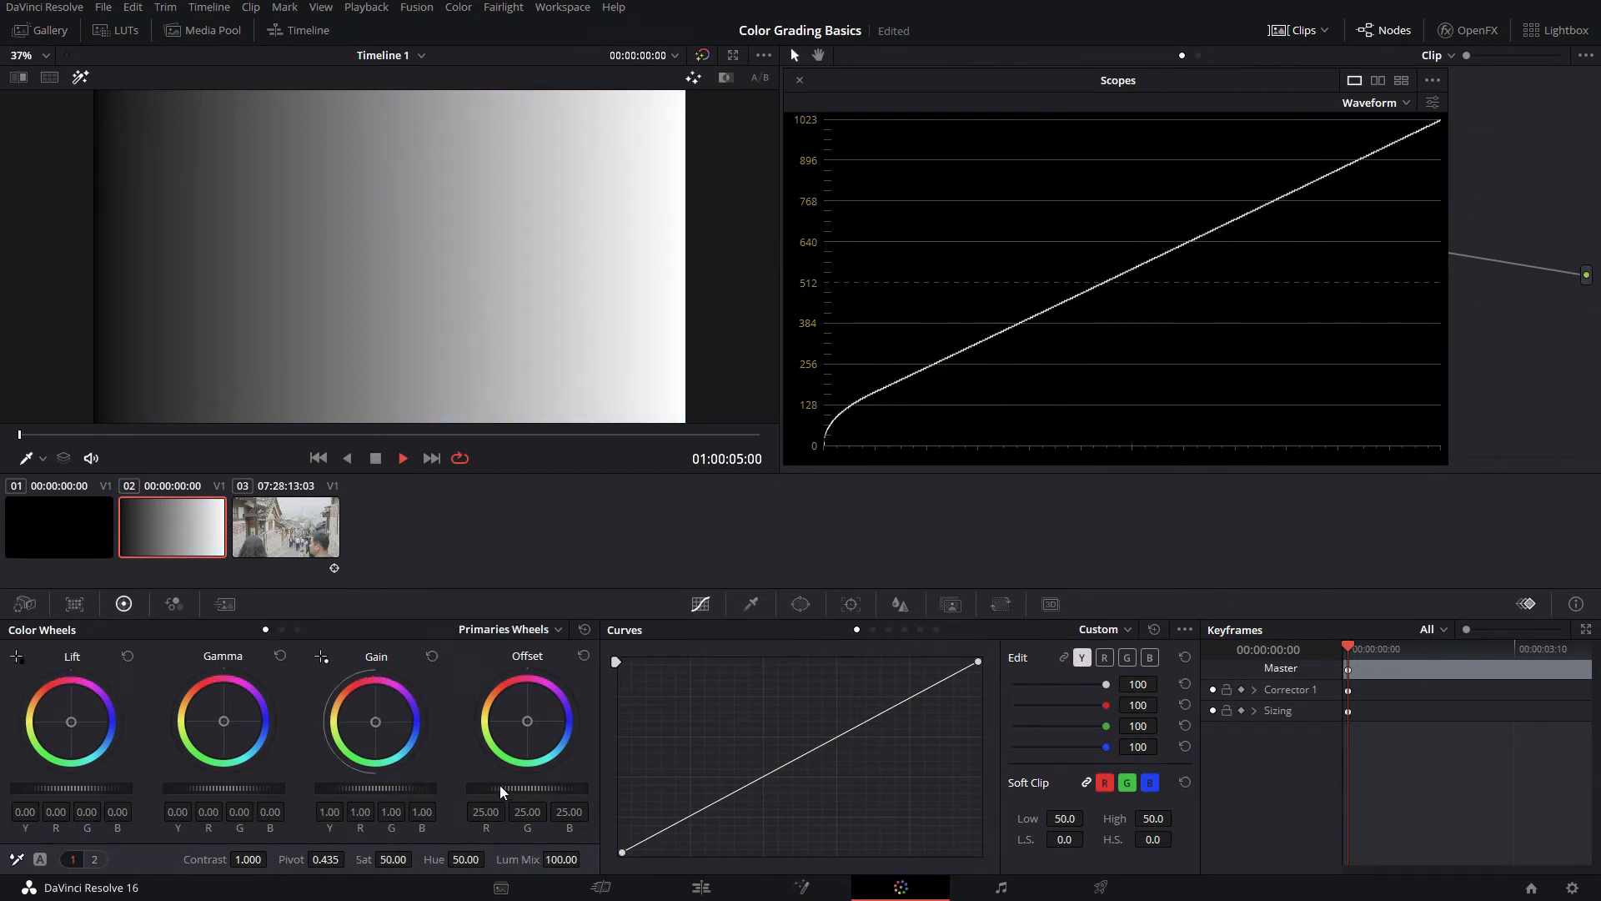
mouse_move(489, 790)
left_mouse_down()
mouse_move(546, 790)
mouse_move(421, 790)
mouse_move(490, 793)
left_mouse_up()
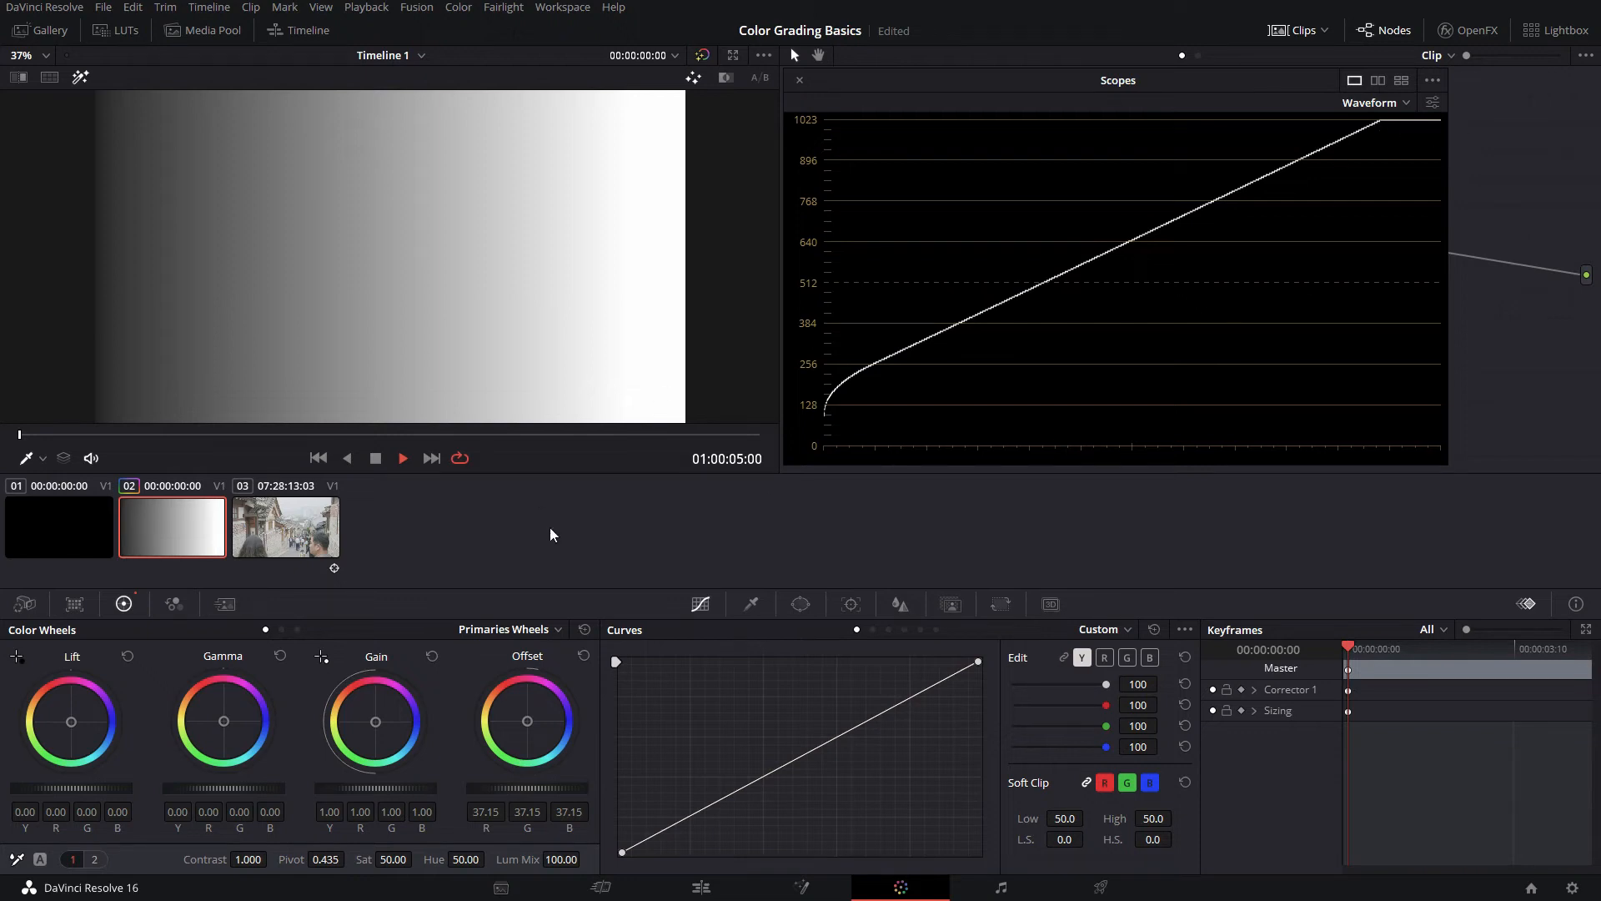
Reset Offset, try tinting it yellow-orange at R 45.47, G 24.55, B -43.58 and magenta at R 78.52, G 3.69, B 77.15, resetting each
left_click(584, 656)
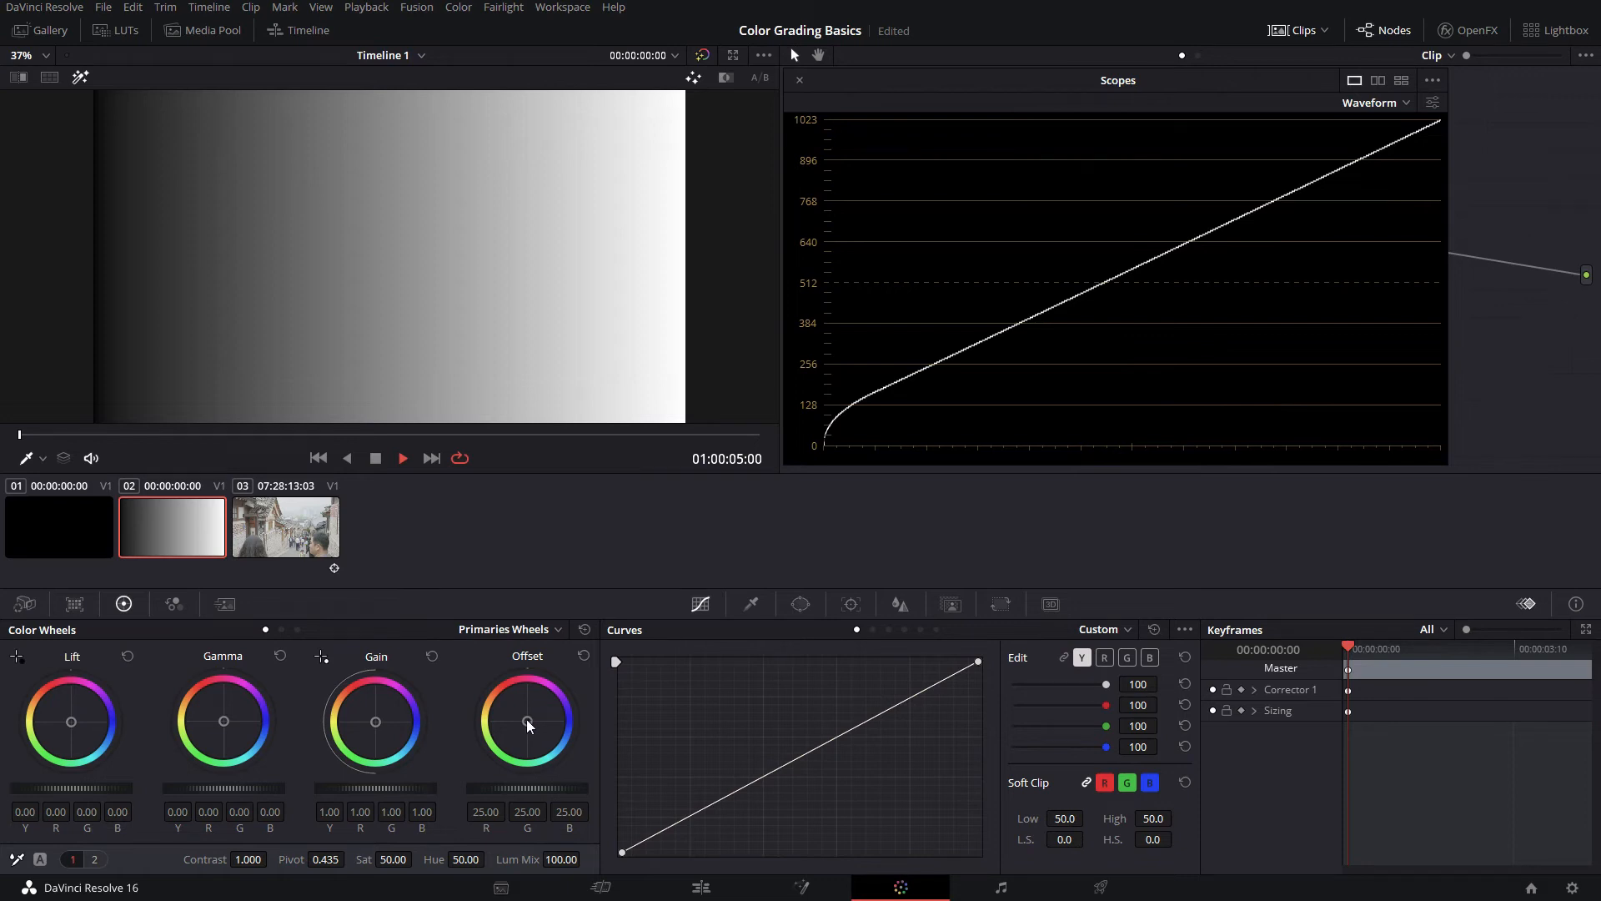
left_click_drag(527, 724, 497, 698)
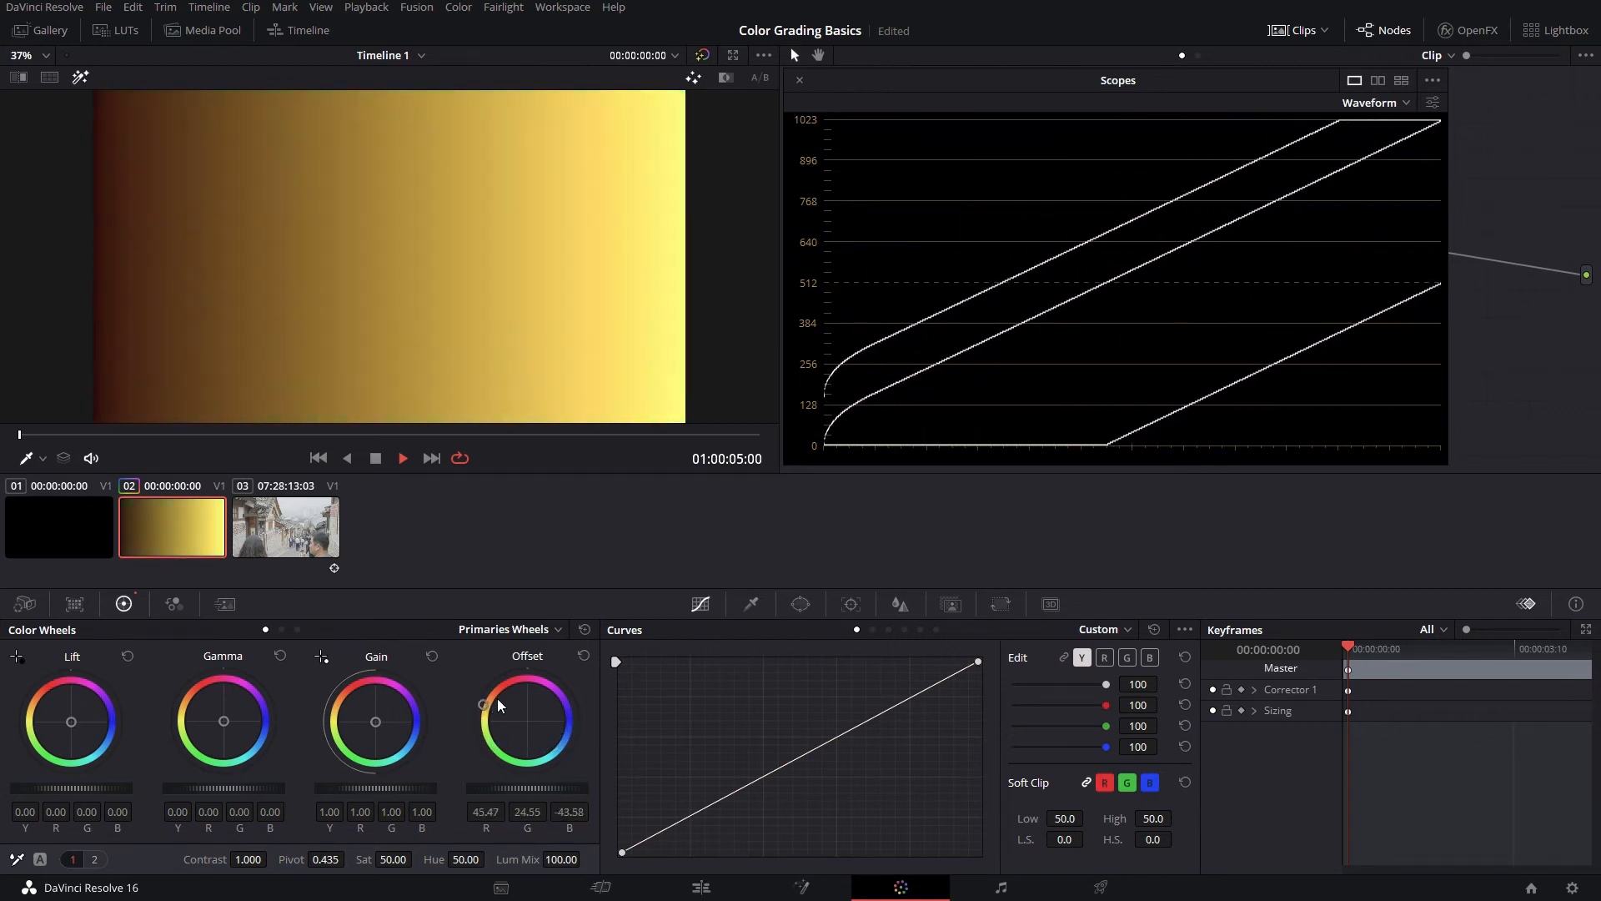
left_click(584, 657)
left_click_drag(528, 722, 559, 690)
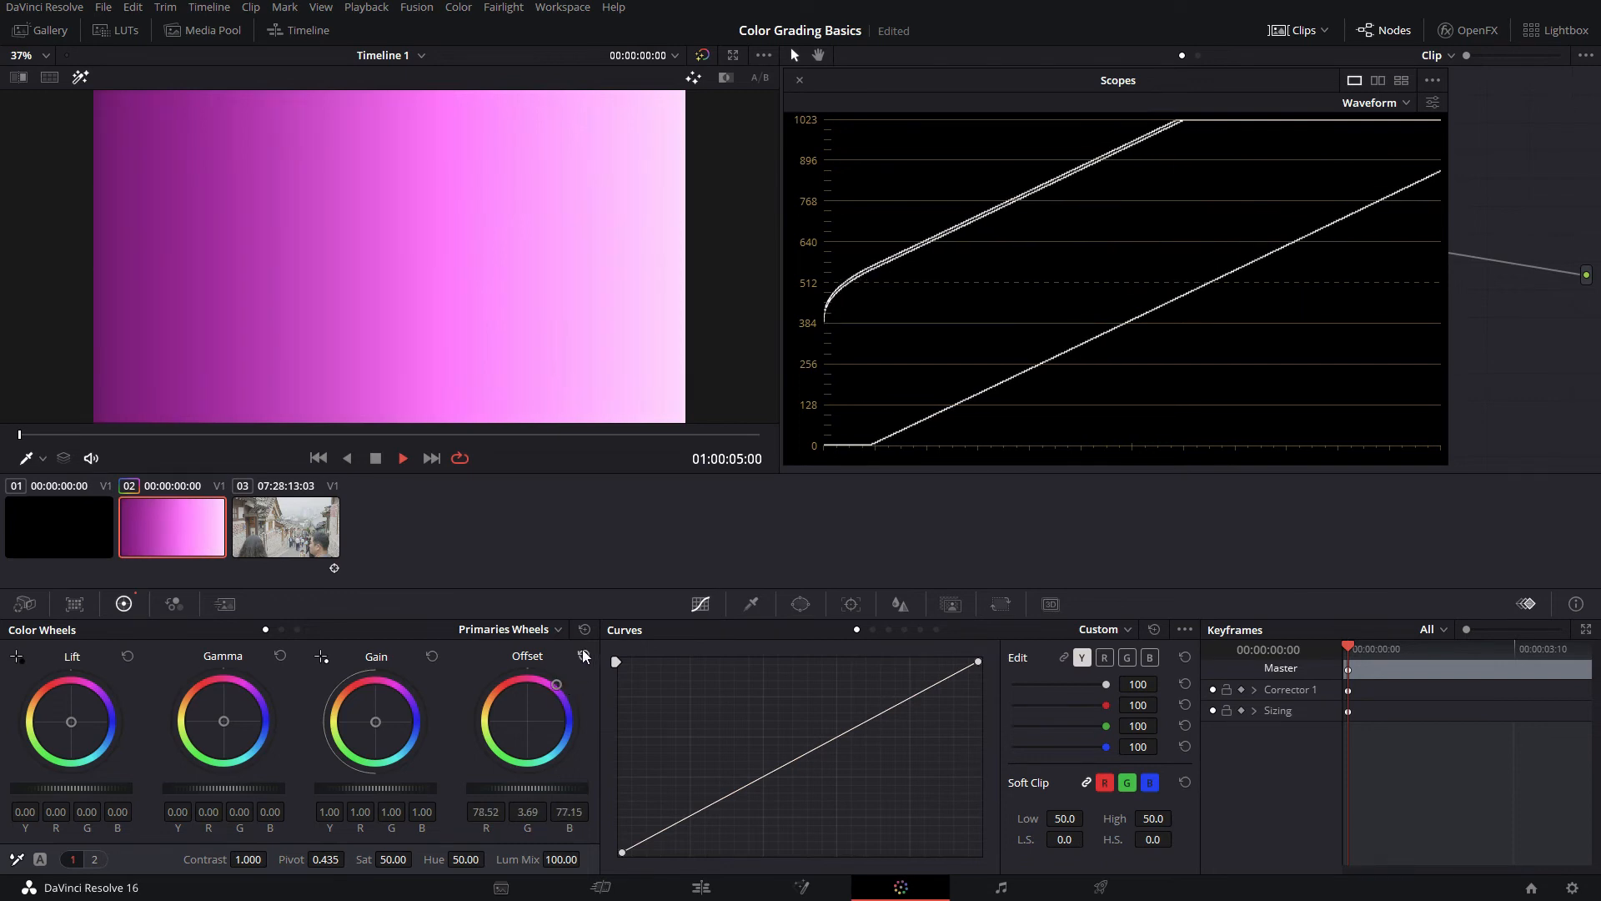
left_click(584, 655)
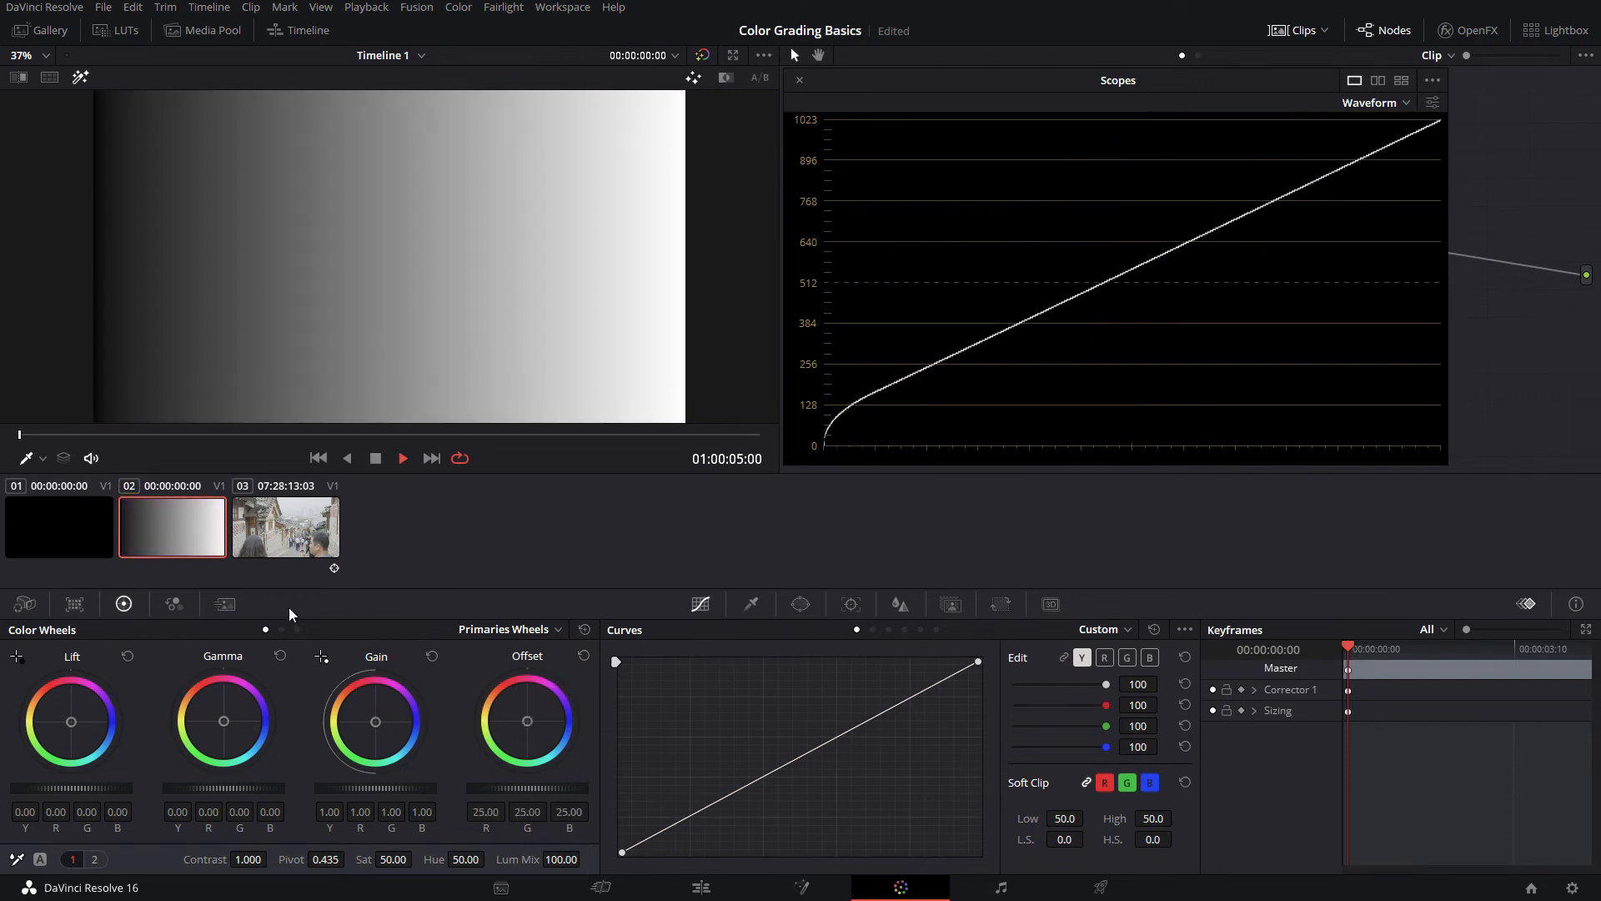
Select the street footage clip 03 and lower its Lift to -0.10 in all channels
left_click(286, 546)
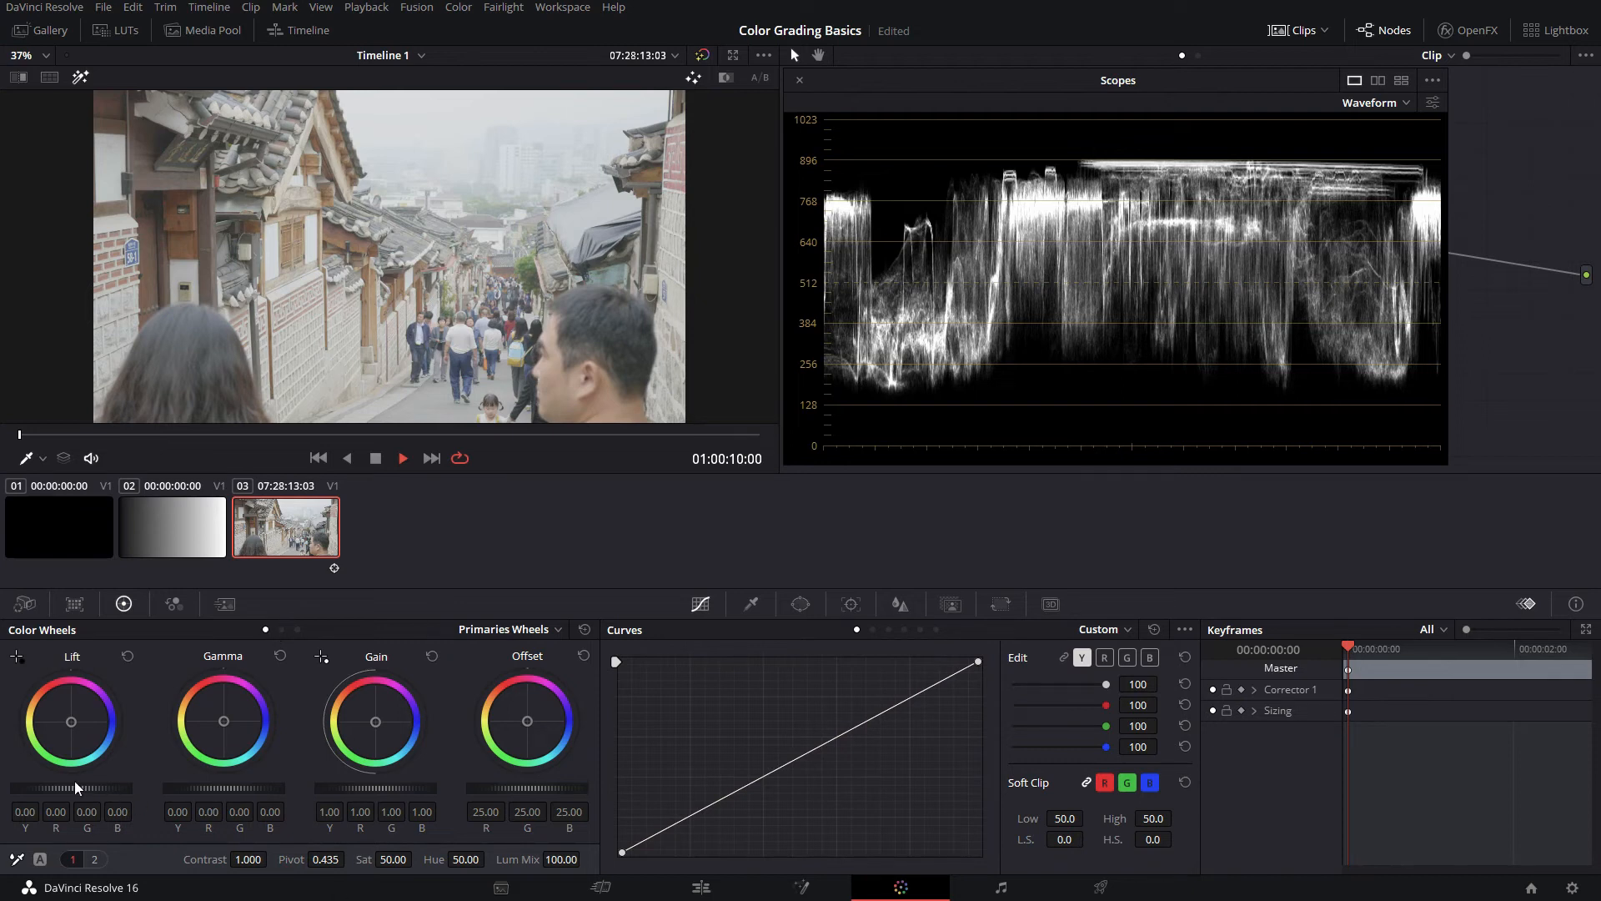
scroll(72, 789, "down", 8)
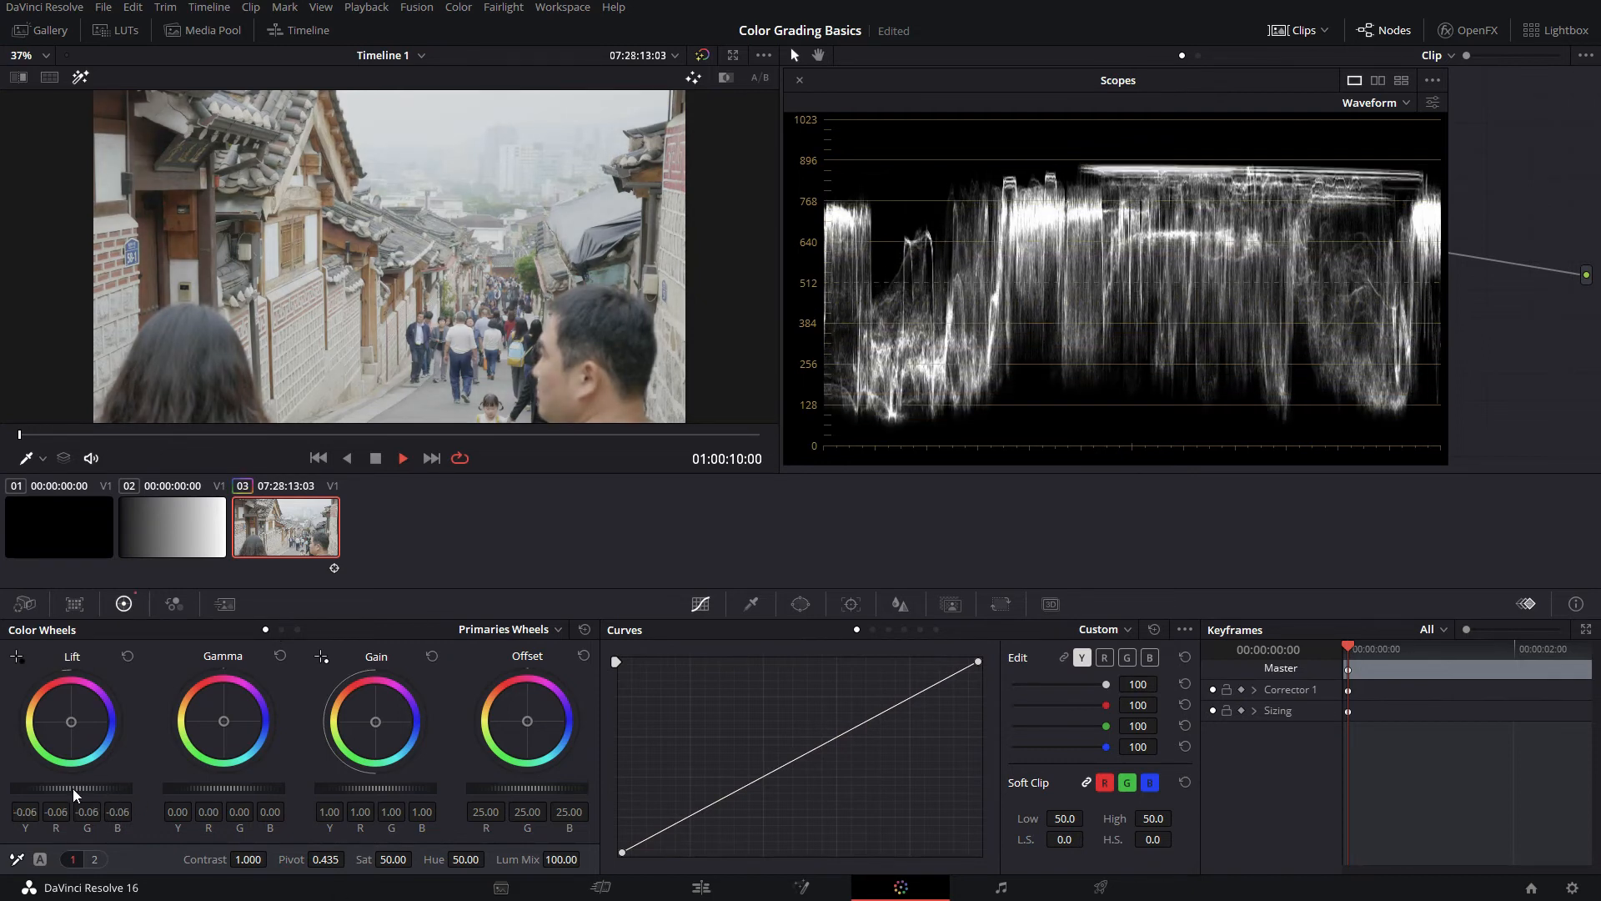
scroll(72, 788, "down", 1)
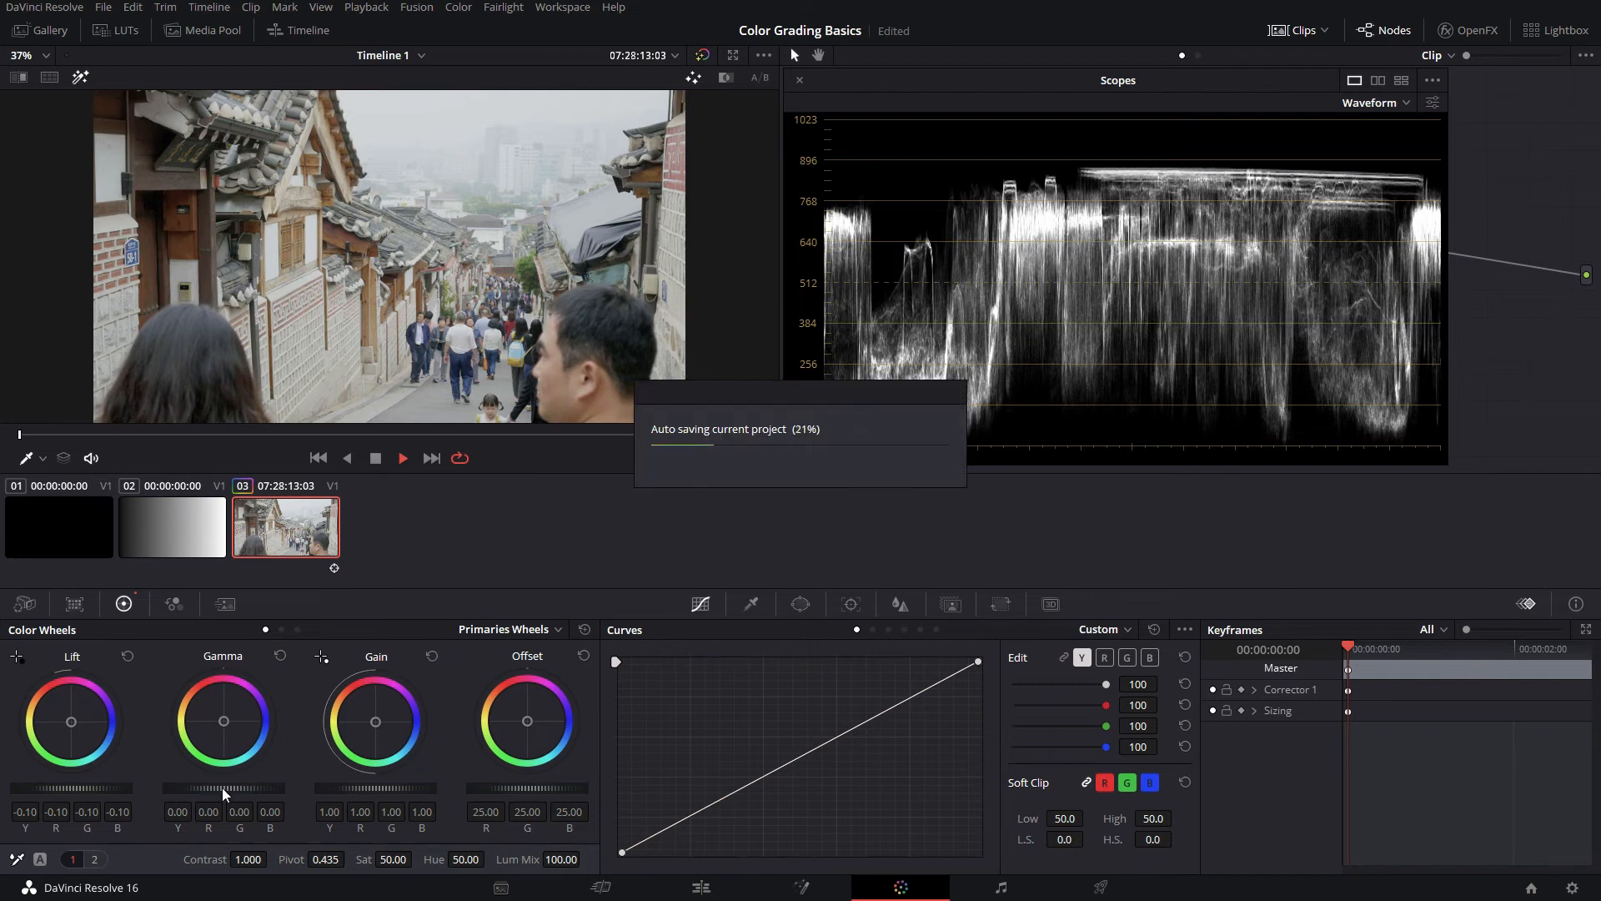
Lower the street clip's Gamma to -0.09 and raise its Gain to 1.03 in all channels
scroll(221, 787, "down", 2)
scroll(222, 787, "down", 7)
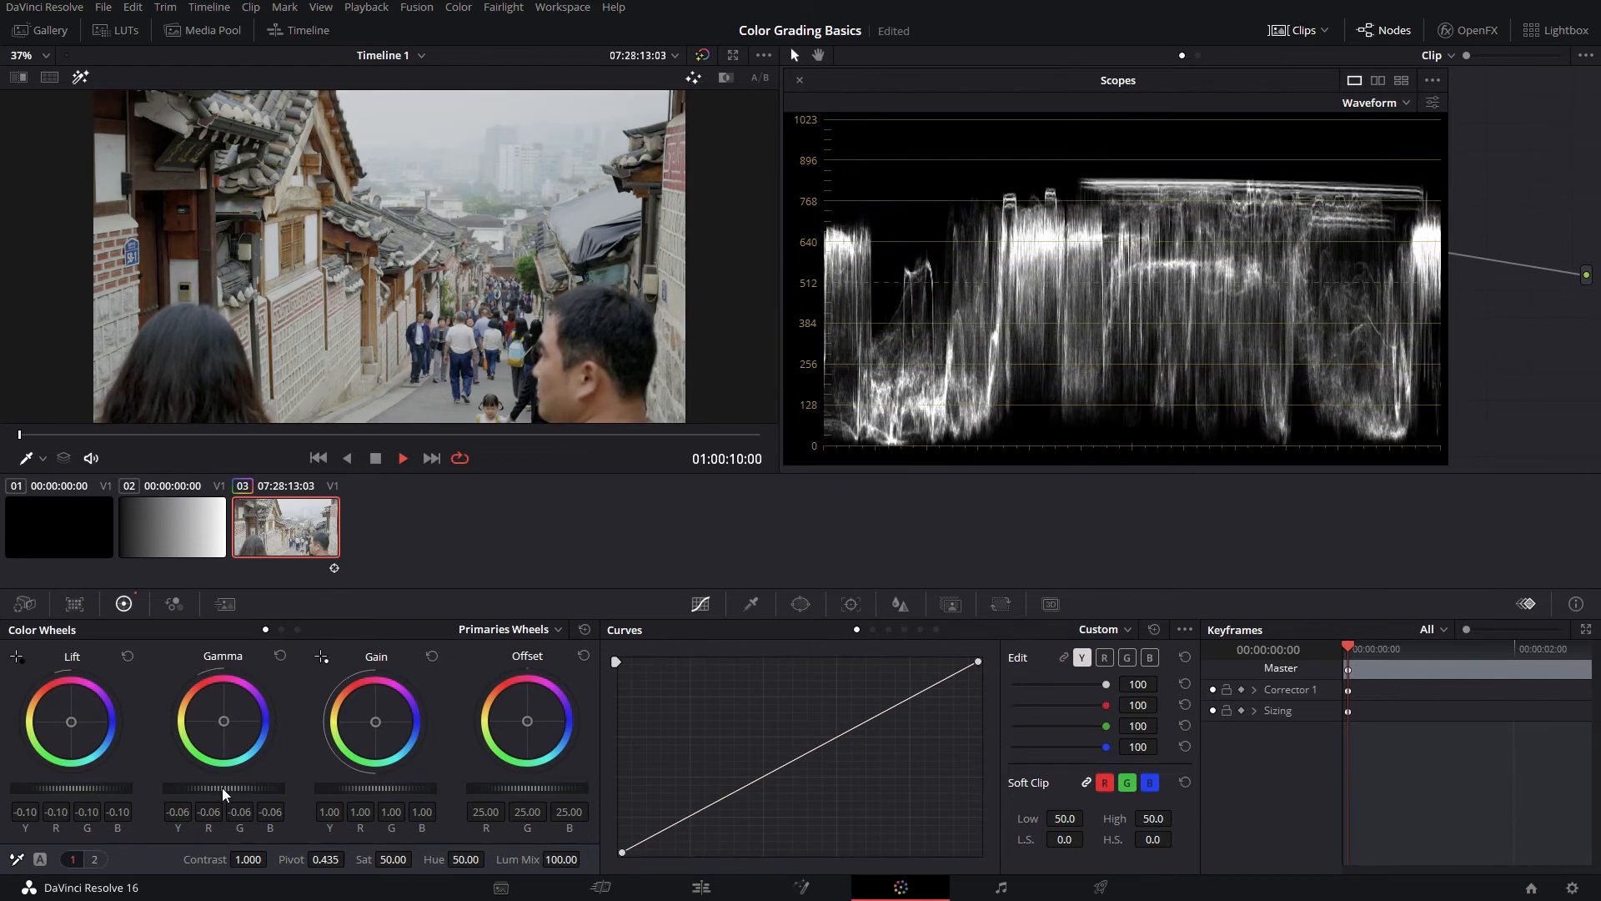
scroll(222, 787, "up", 1)
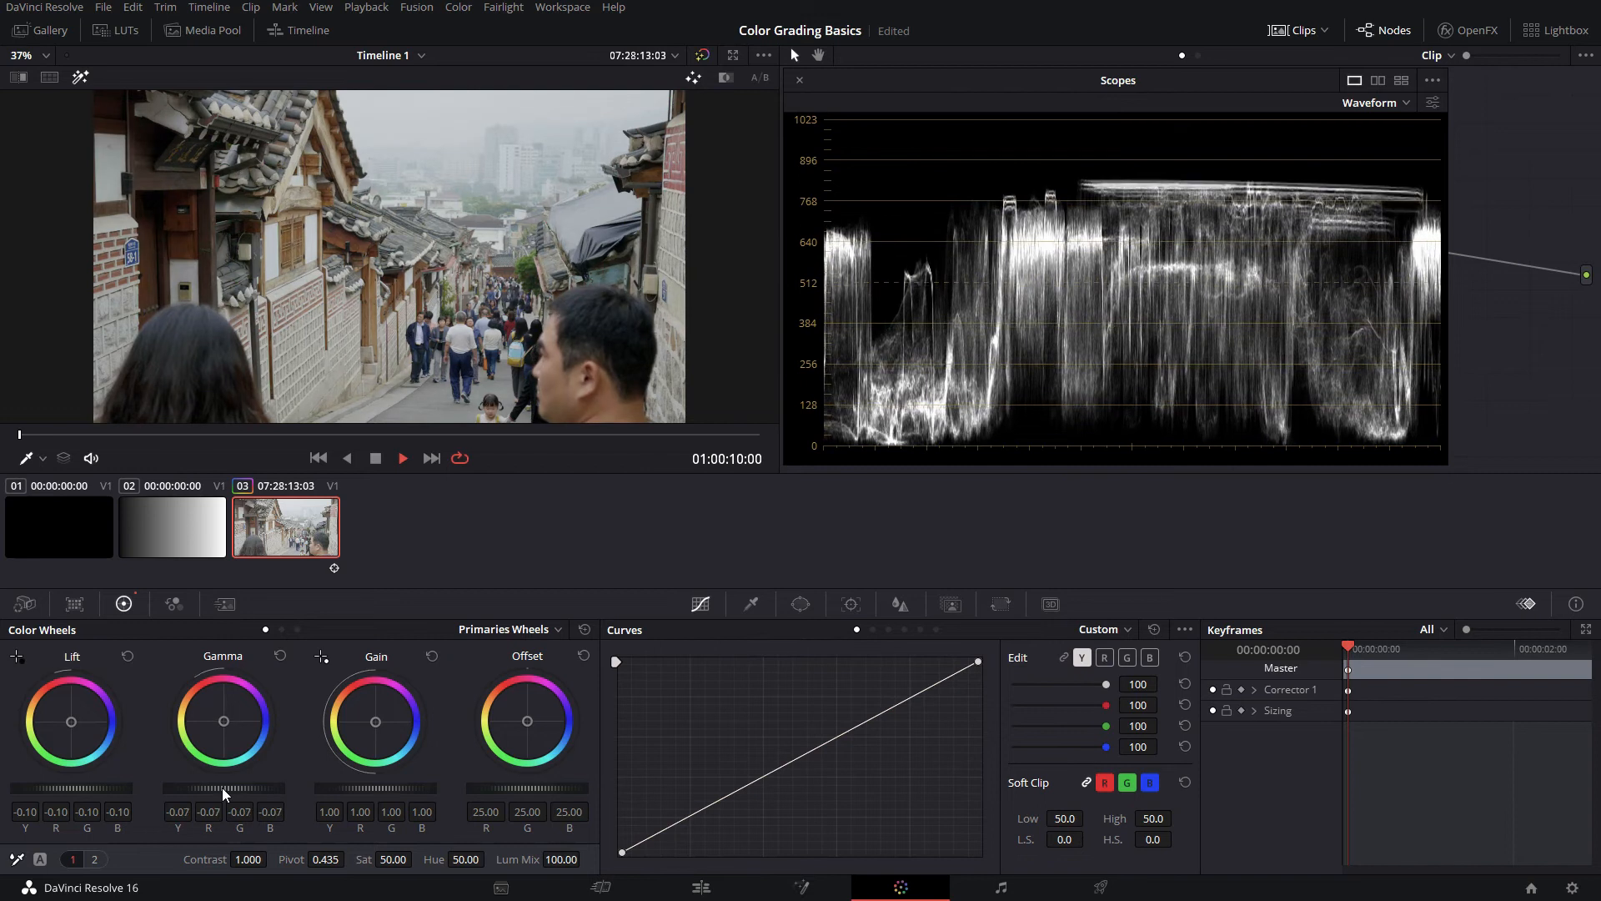
scroll(221, 787, "down", 1)
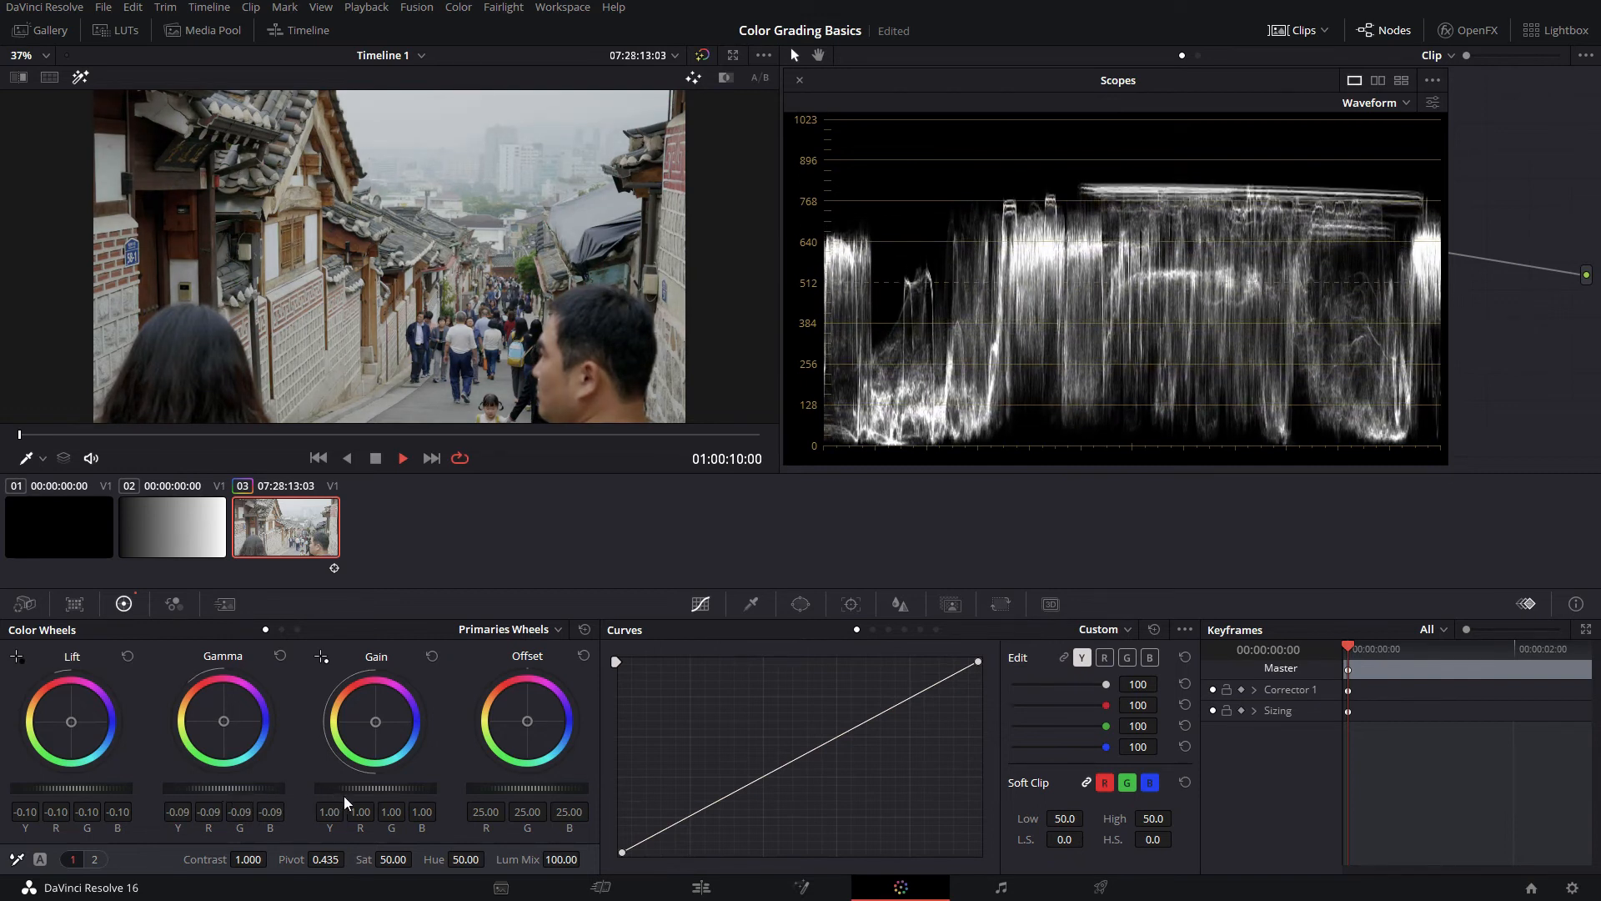
scroll(361, 789, "up", 1)
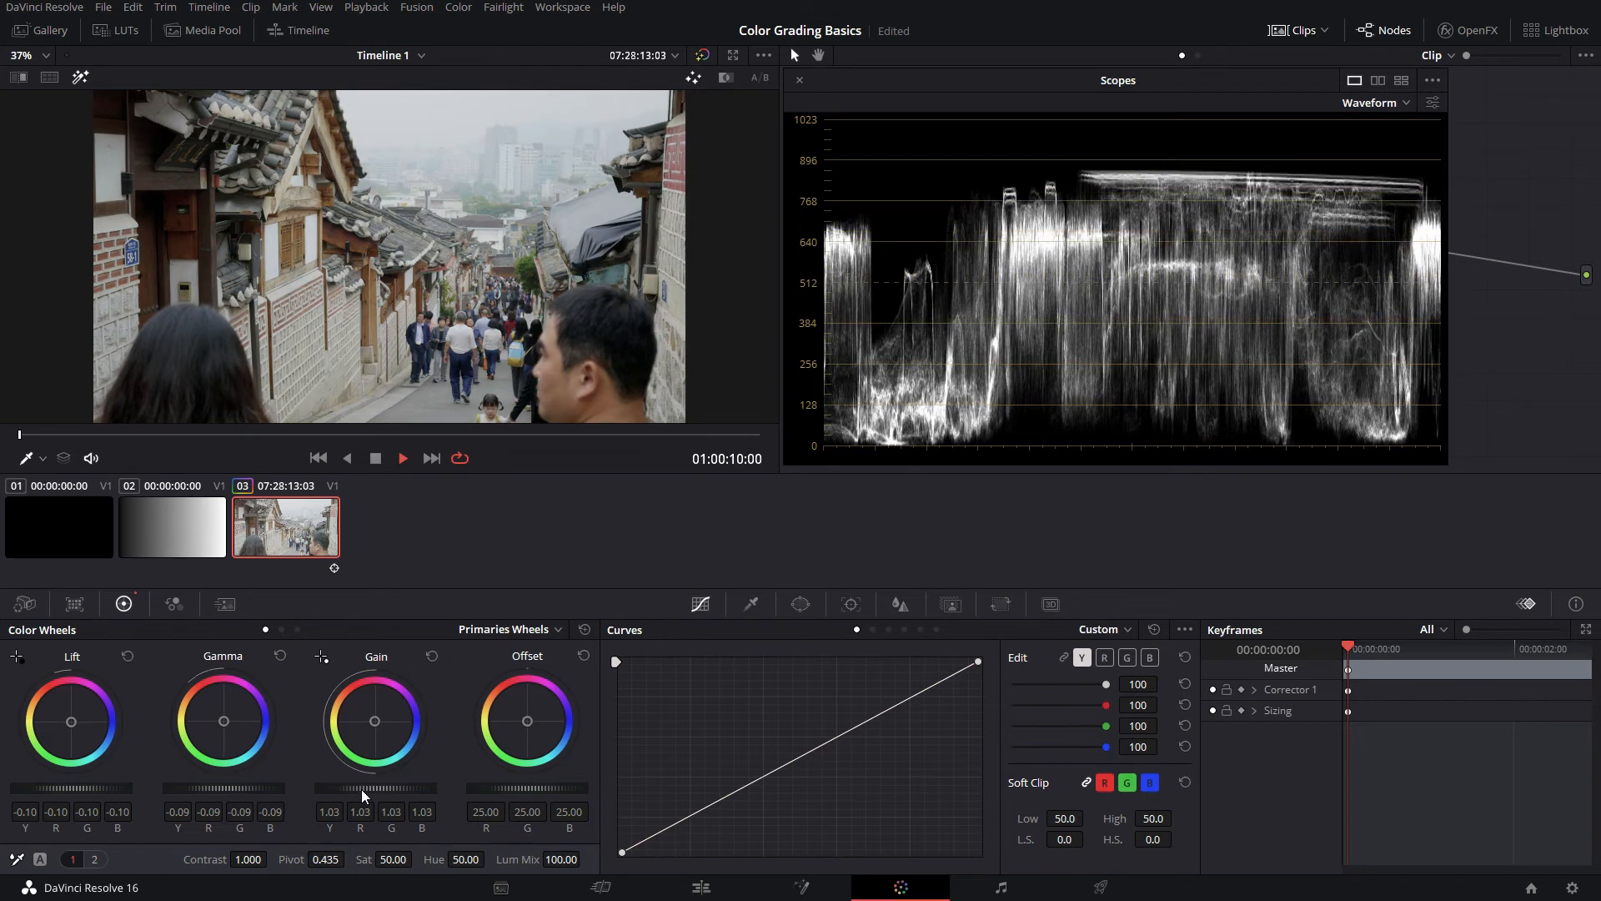
In Log mode, raise the street clip's Highlight to 0.10 and Shadow to 0.02 in all channels
left_click(298, 630)
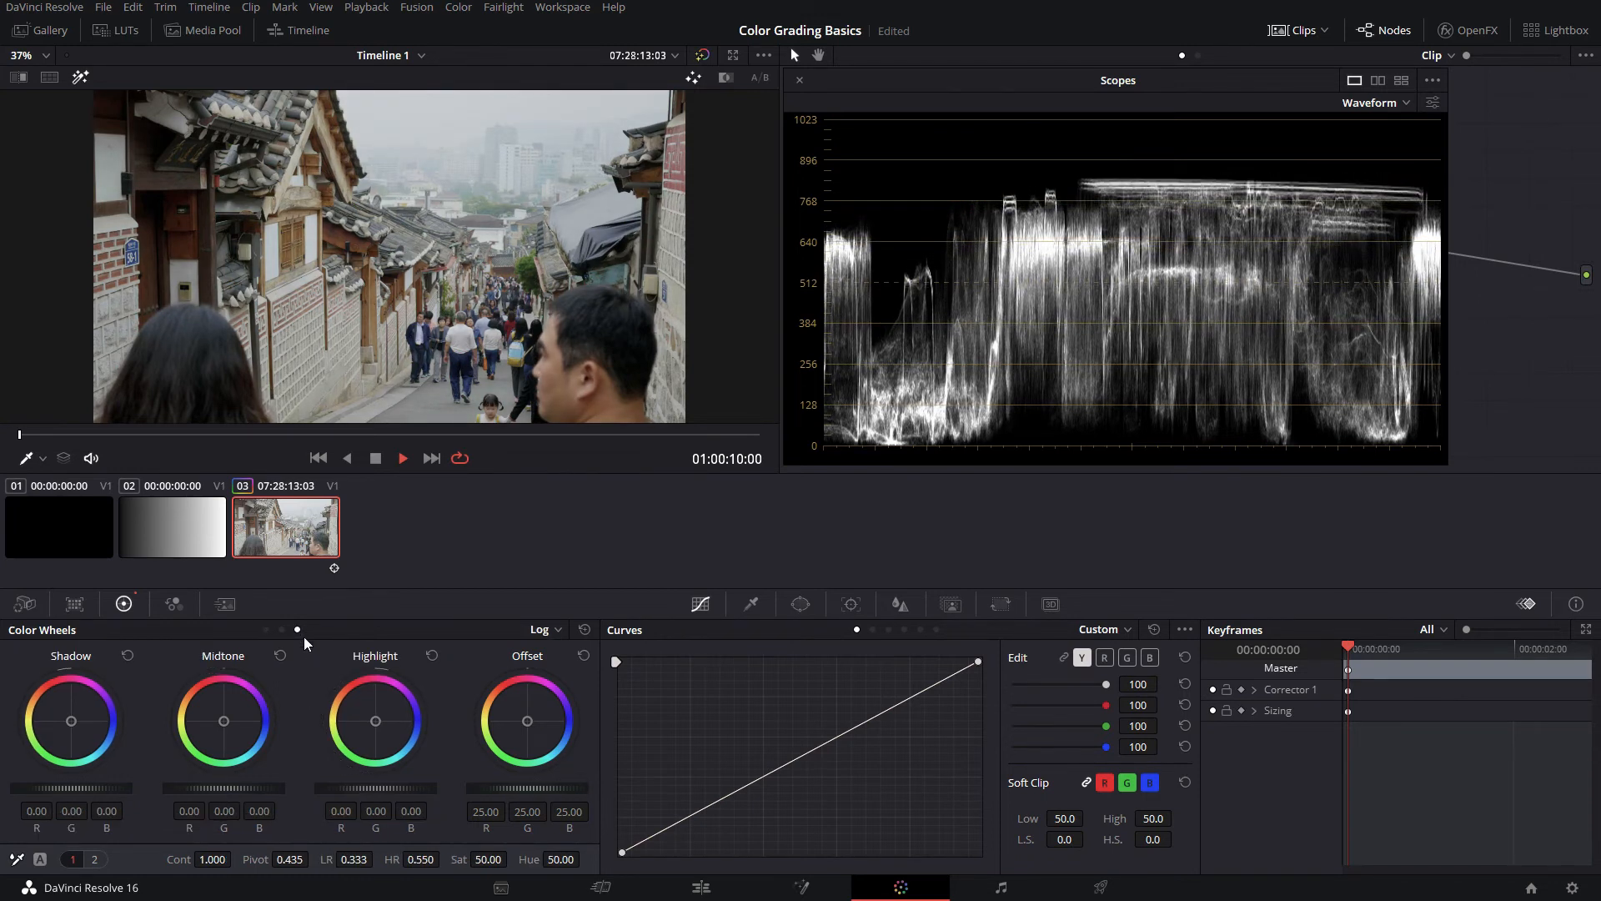
scroll(360, 789, "up", 9)
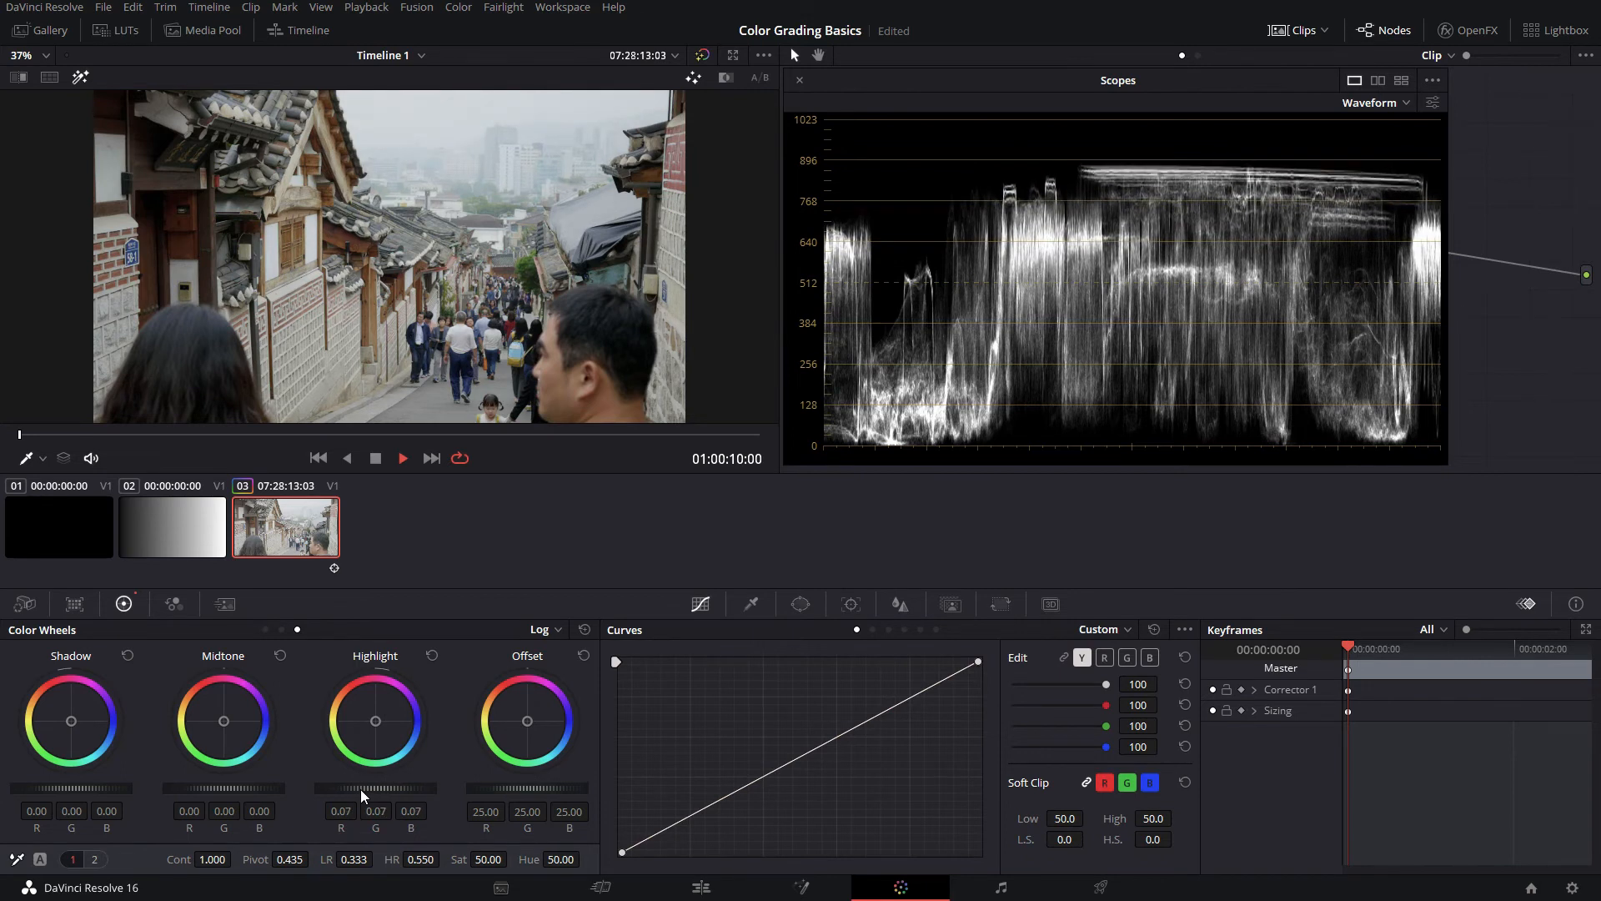
scroll(360, 789, "up", 1)
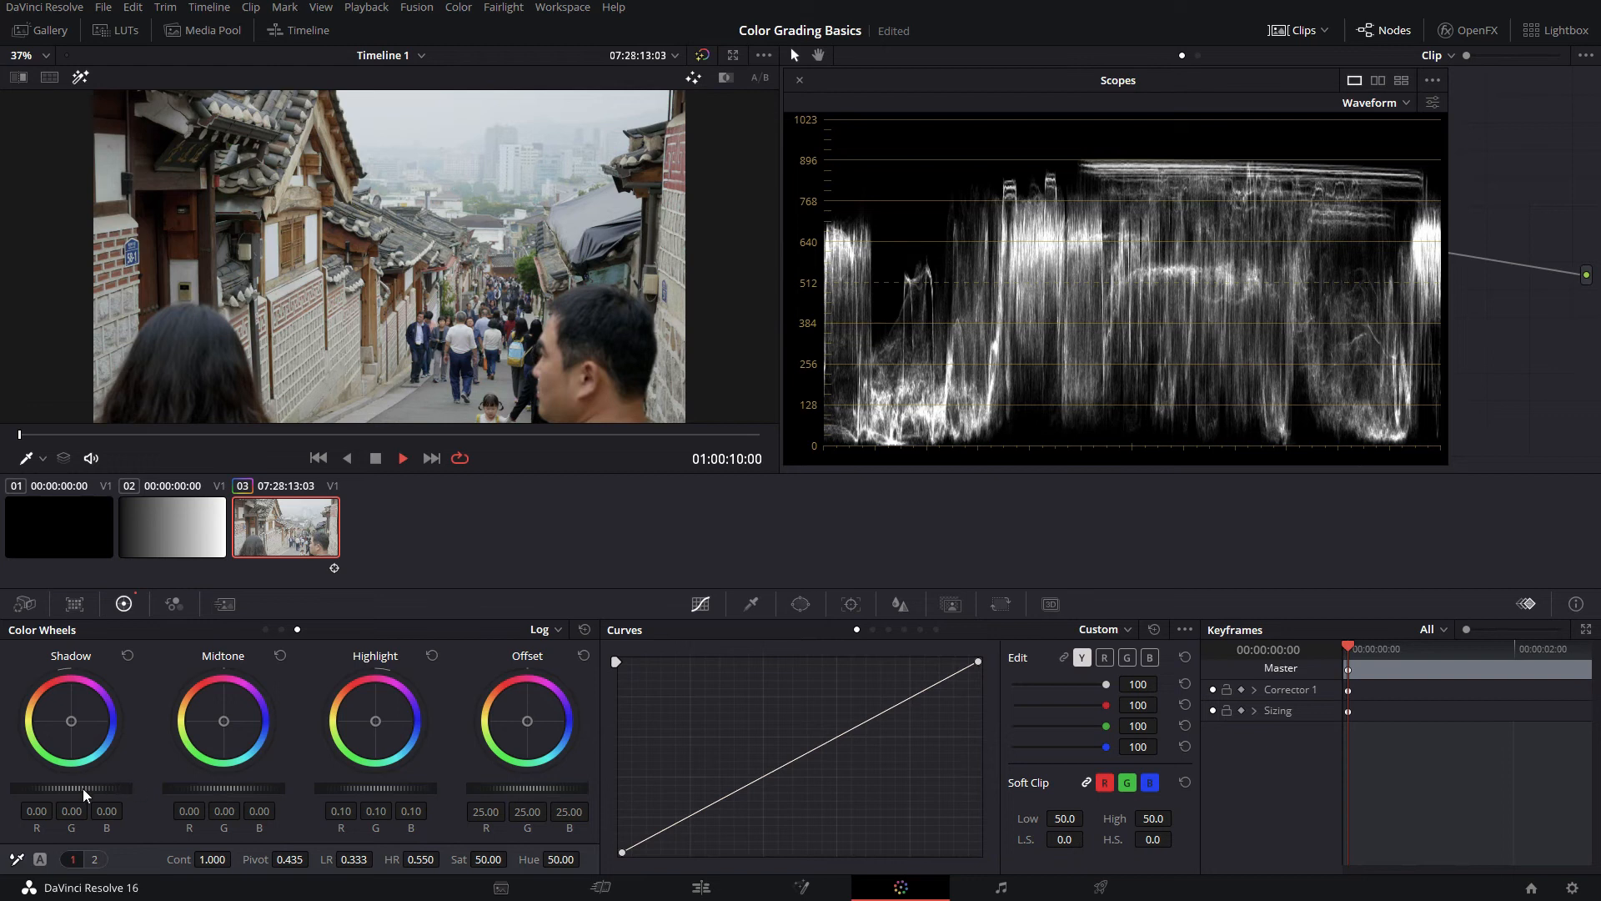
scroll(93, 789, "up", 2)
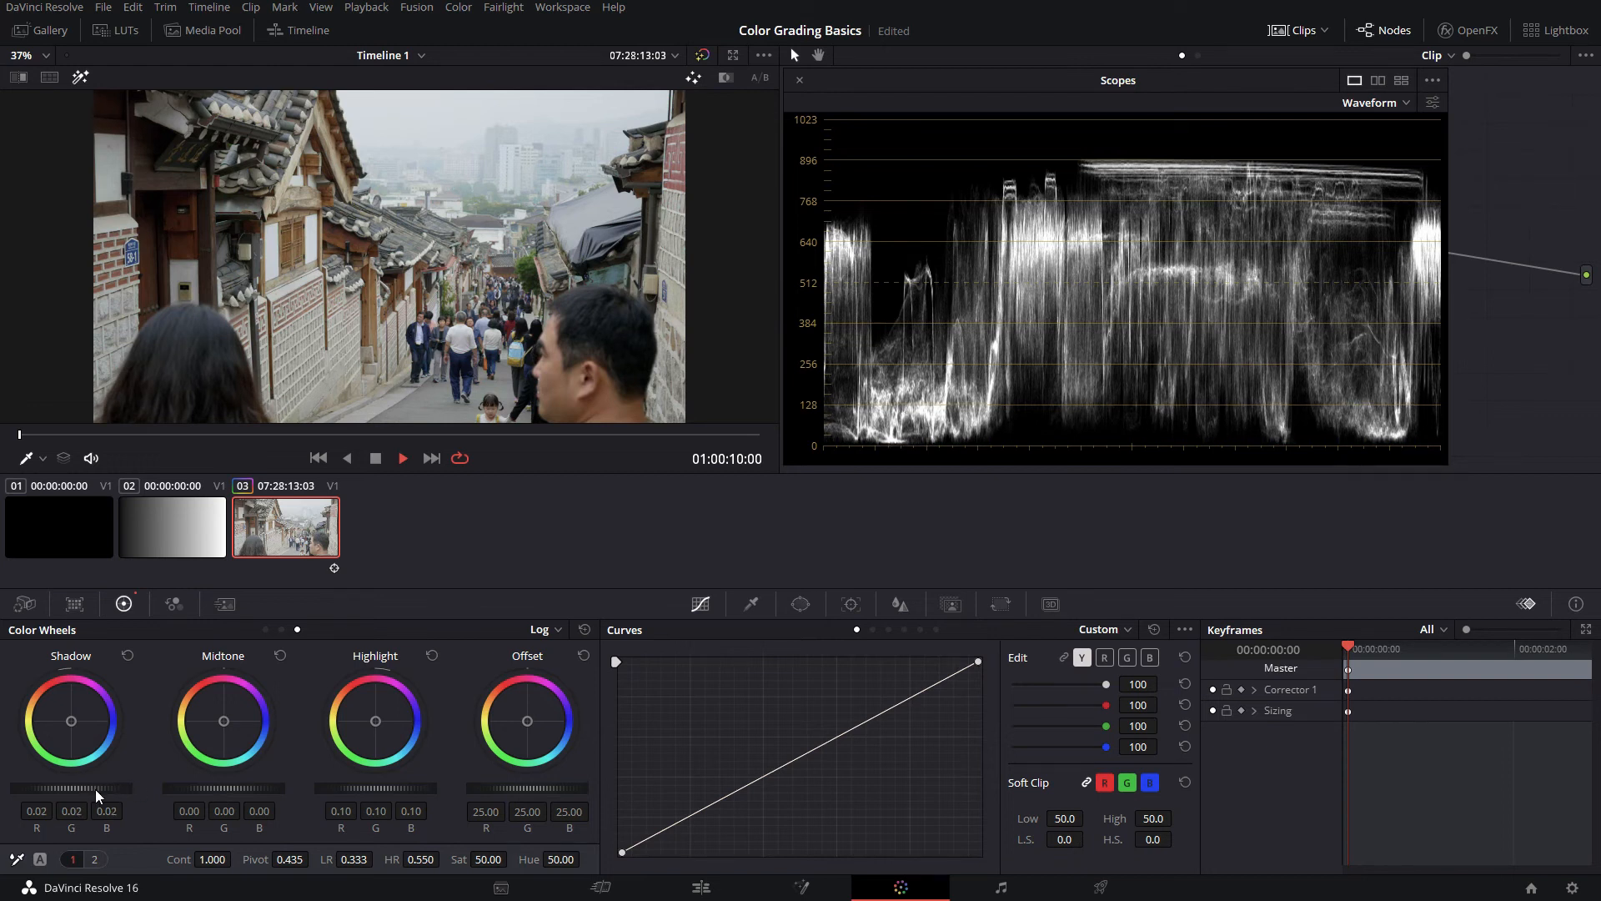
Add a serial node and tint its Log Highlight warm at R 0.16, G 0.00, B -0.45
key("alt+s")
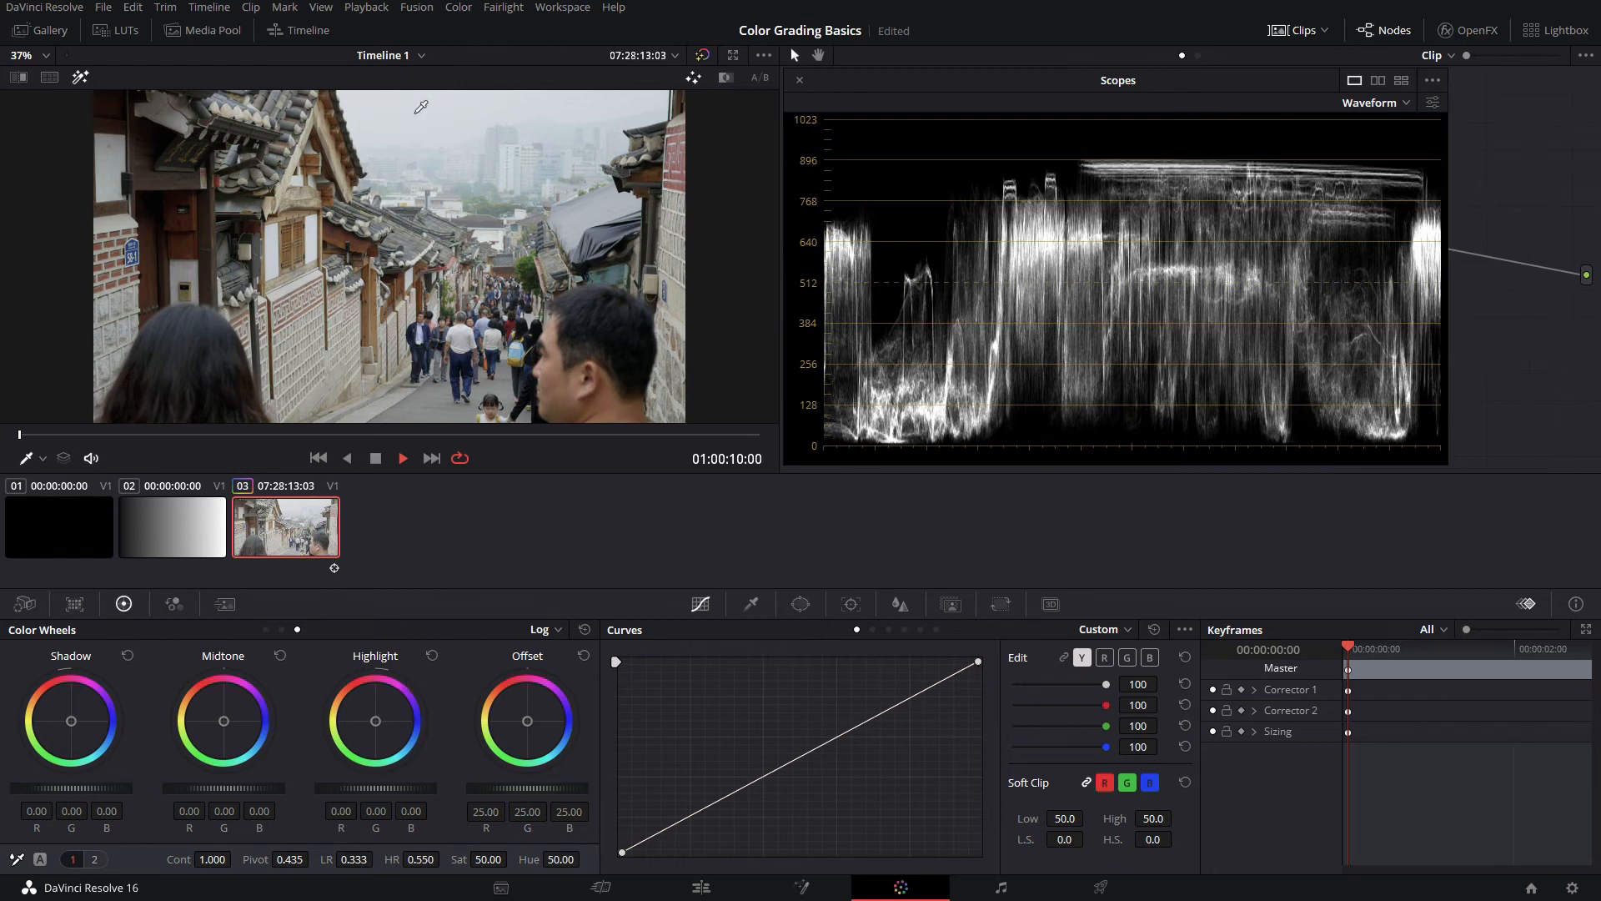
left_click_drag(373, 718, 362, 714)
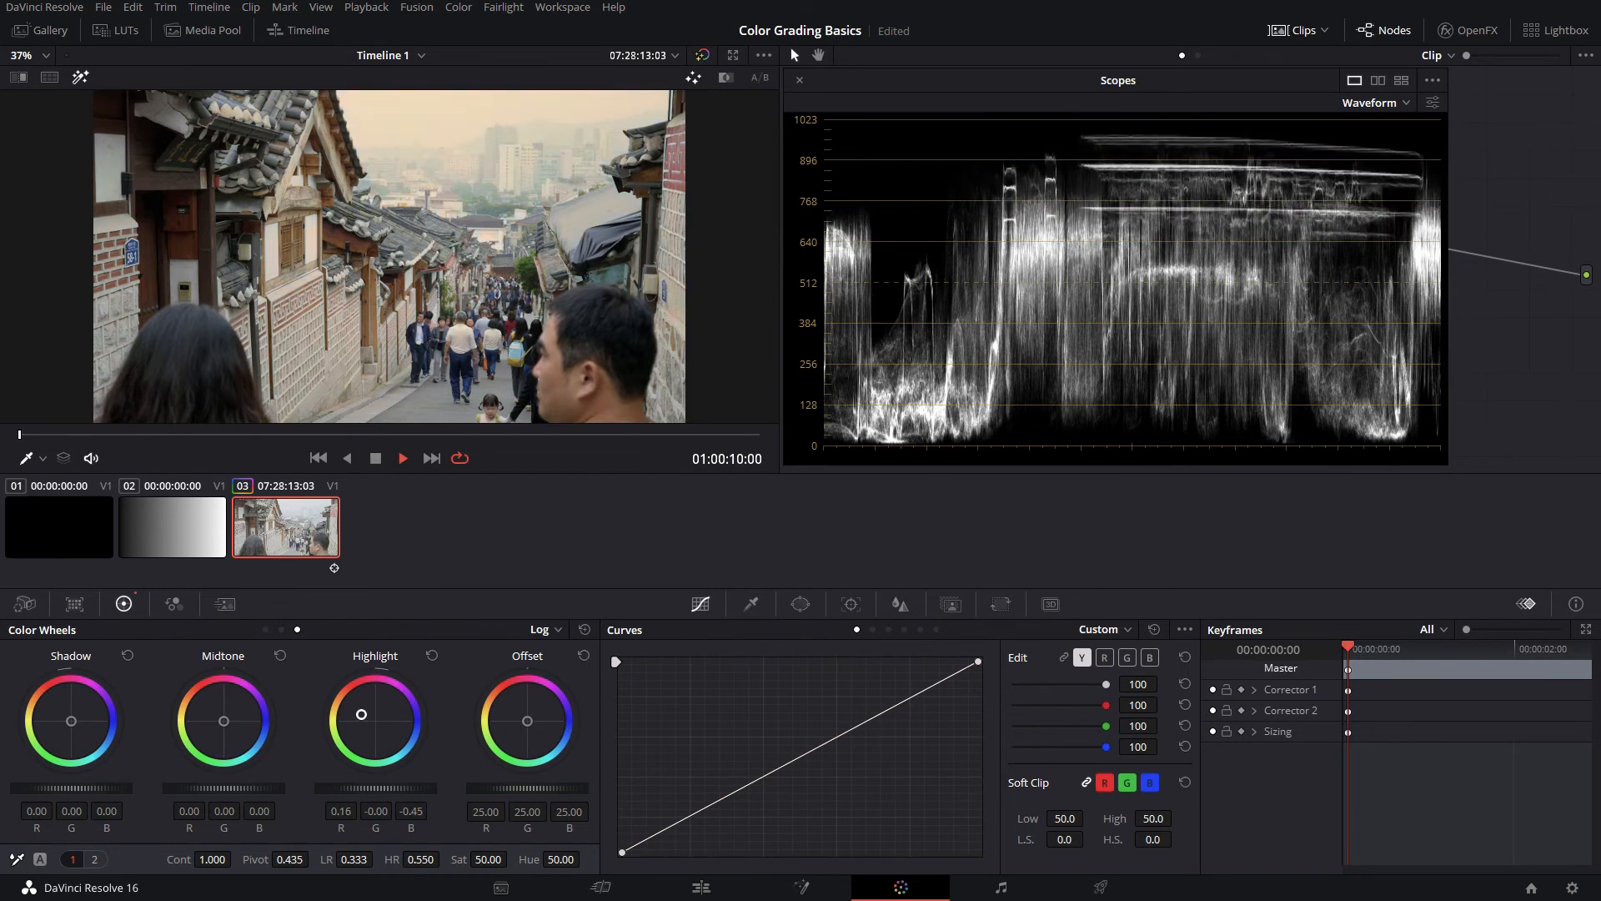
In Primaries Wheels, tint Gamma teal at R -0.03, G 0.01, B 0.04 and shift Gain to R 0.99, G 1.01, B 0.96
left_click(266, 629)
left_click_drag(223, 723, 228, 726)
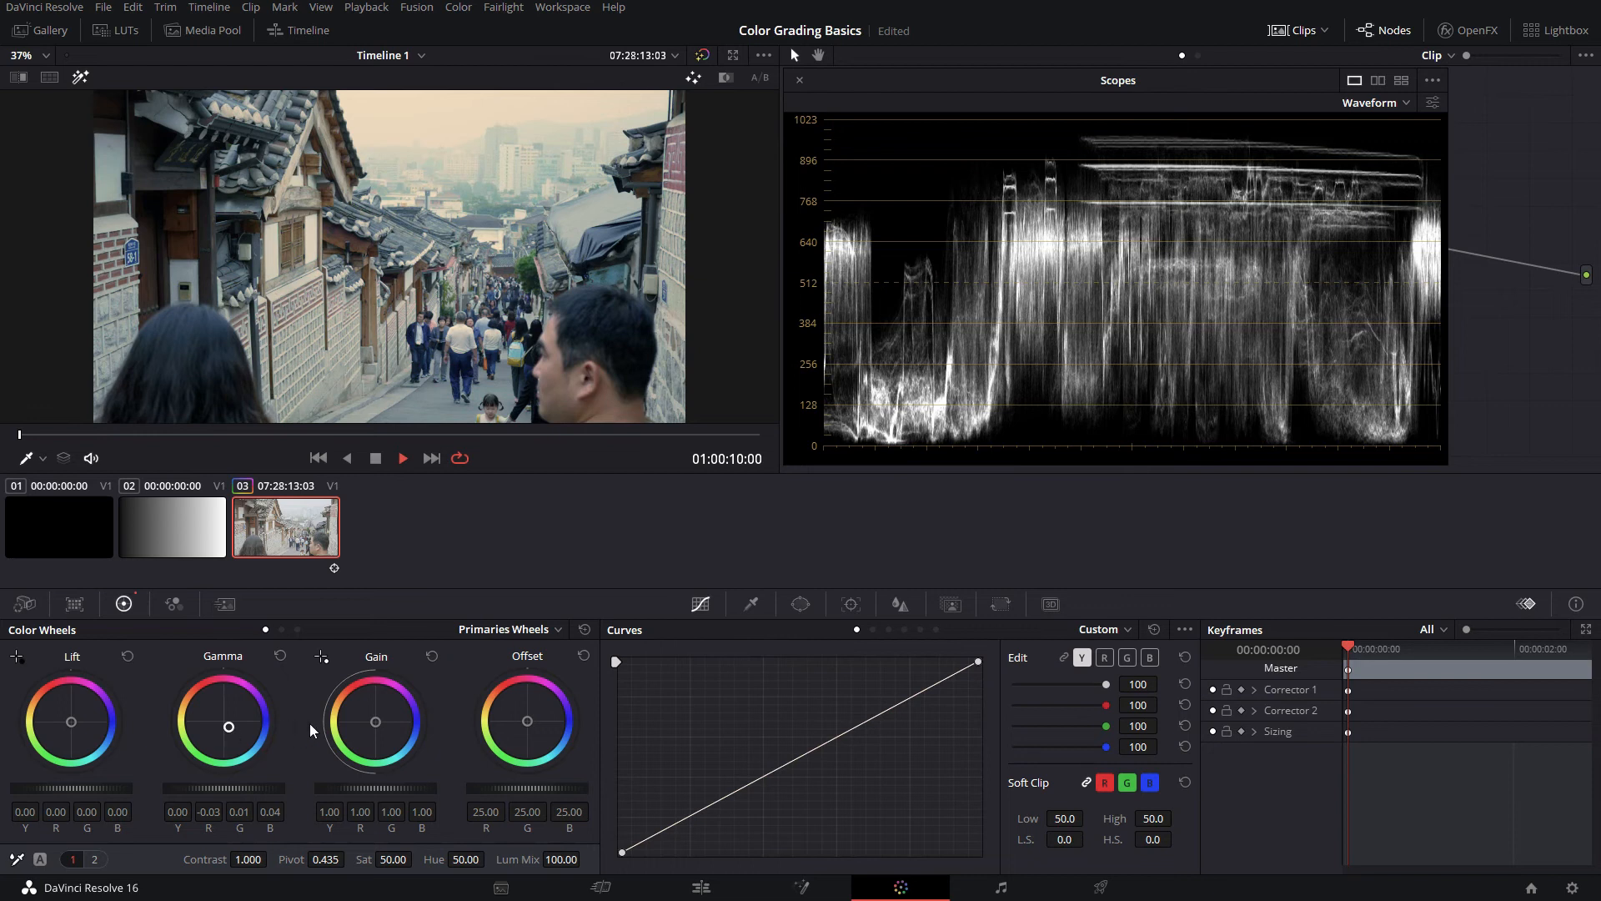
left_click_drag(374, 721, 374, 721)
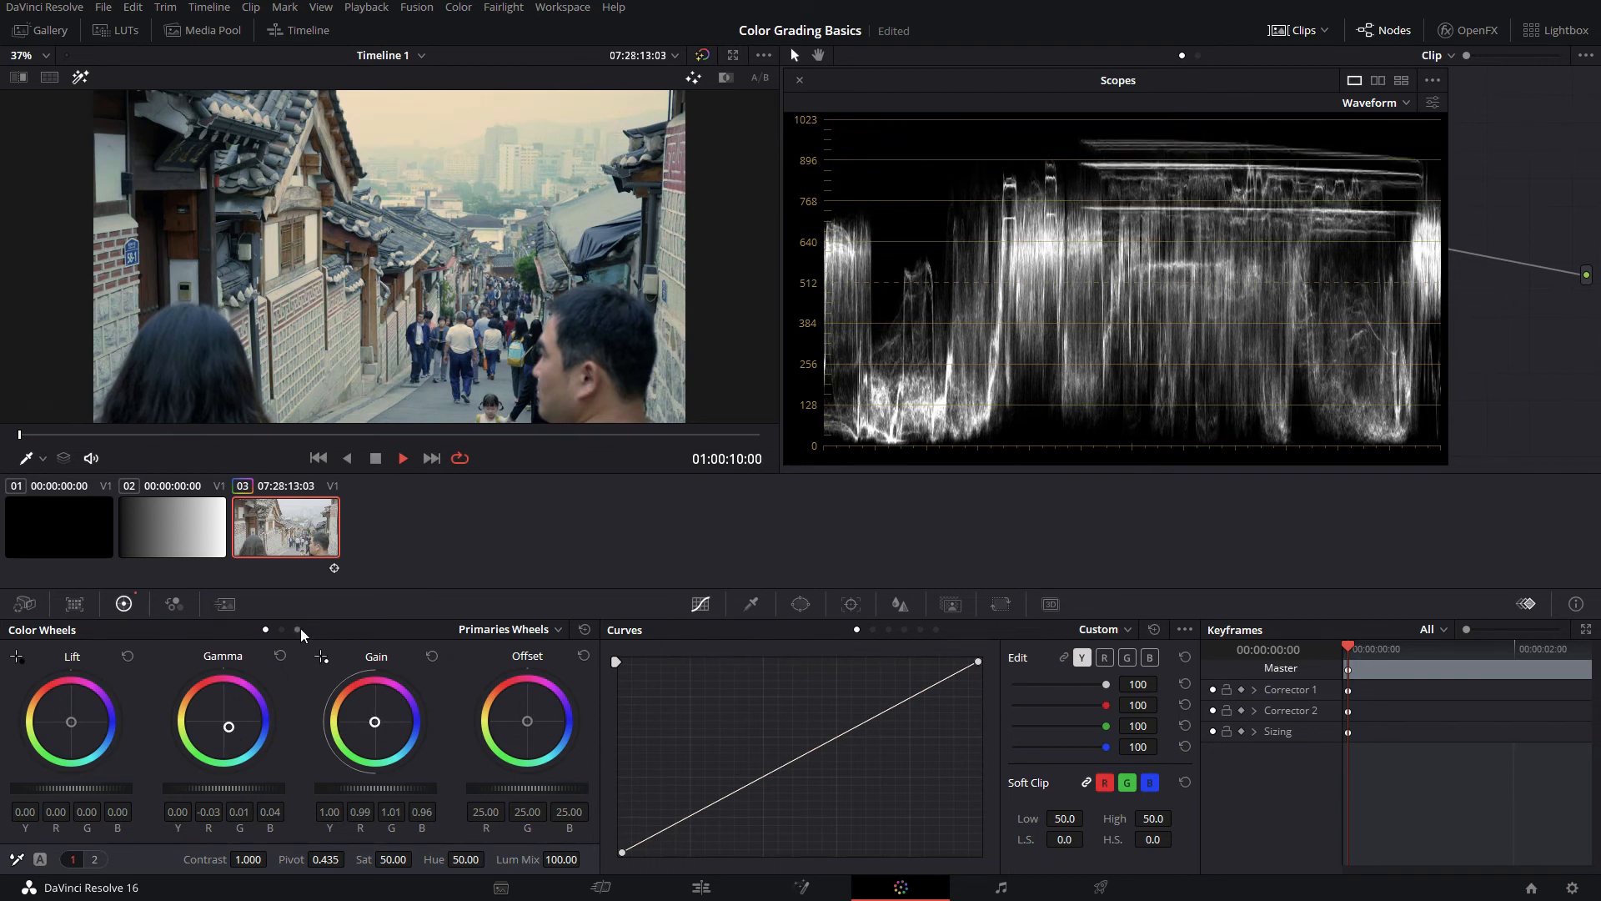
In Log mode, tint Highlight orange at R 0.56, G -0.11, B -0.59 and Shadow purple at R 0.23, G -0.11, B 0.40
left_click(297, 630)
left_click_drag(362, 715, 356, 699)
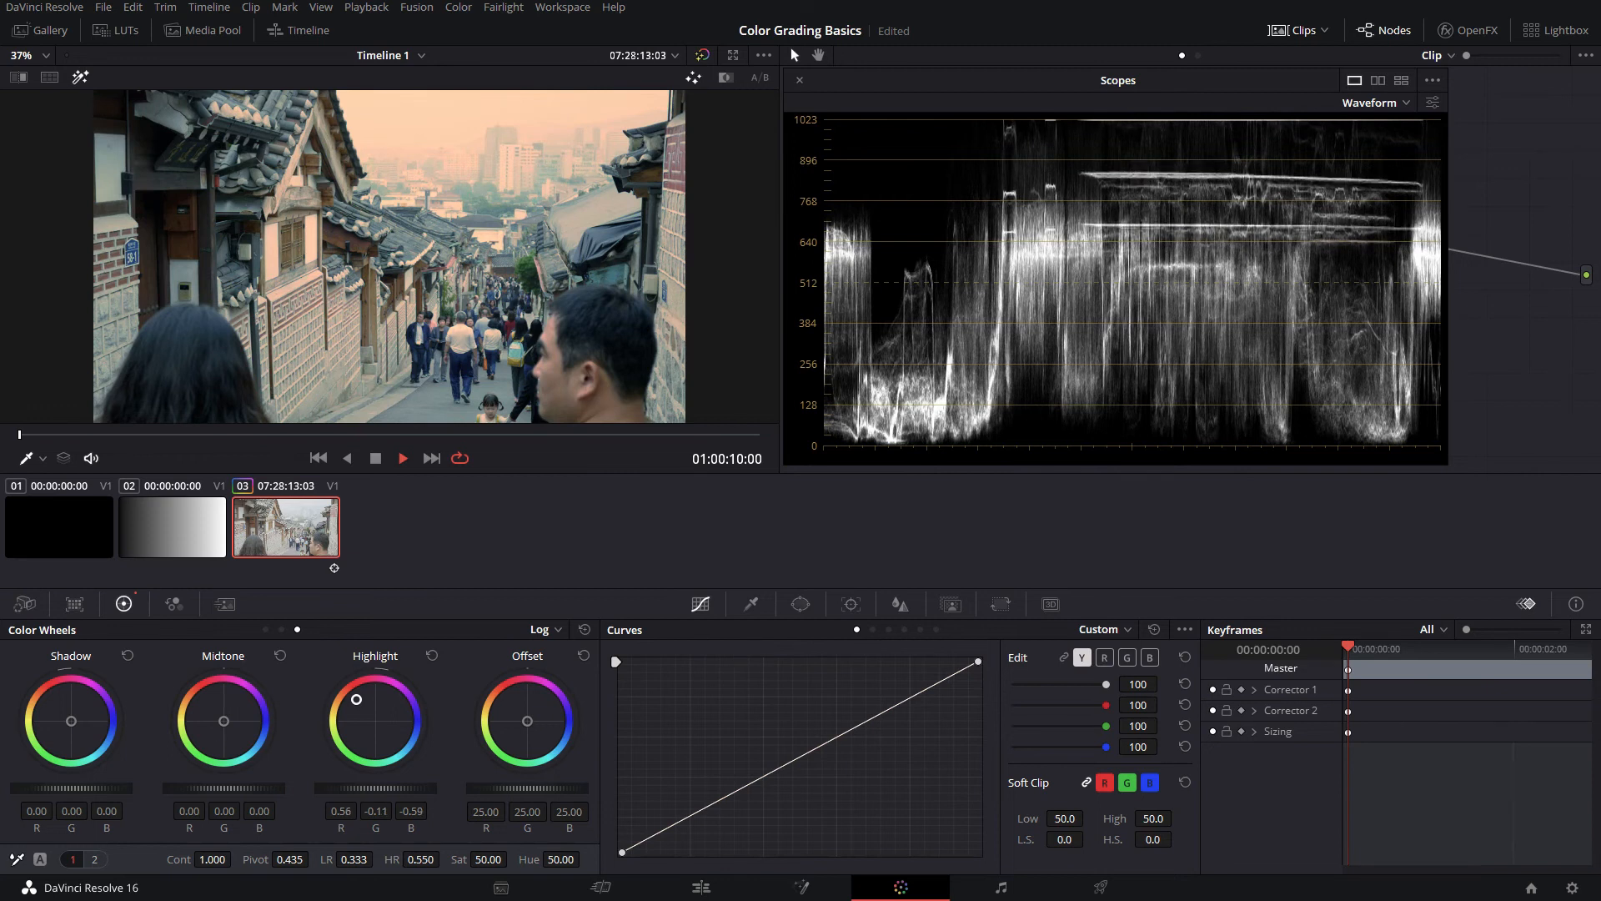
left_click(266, 630)
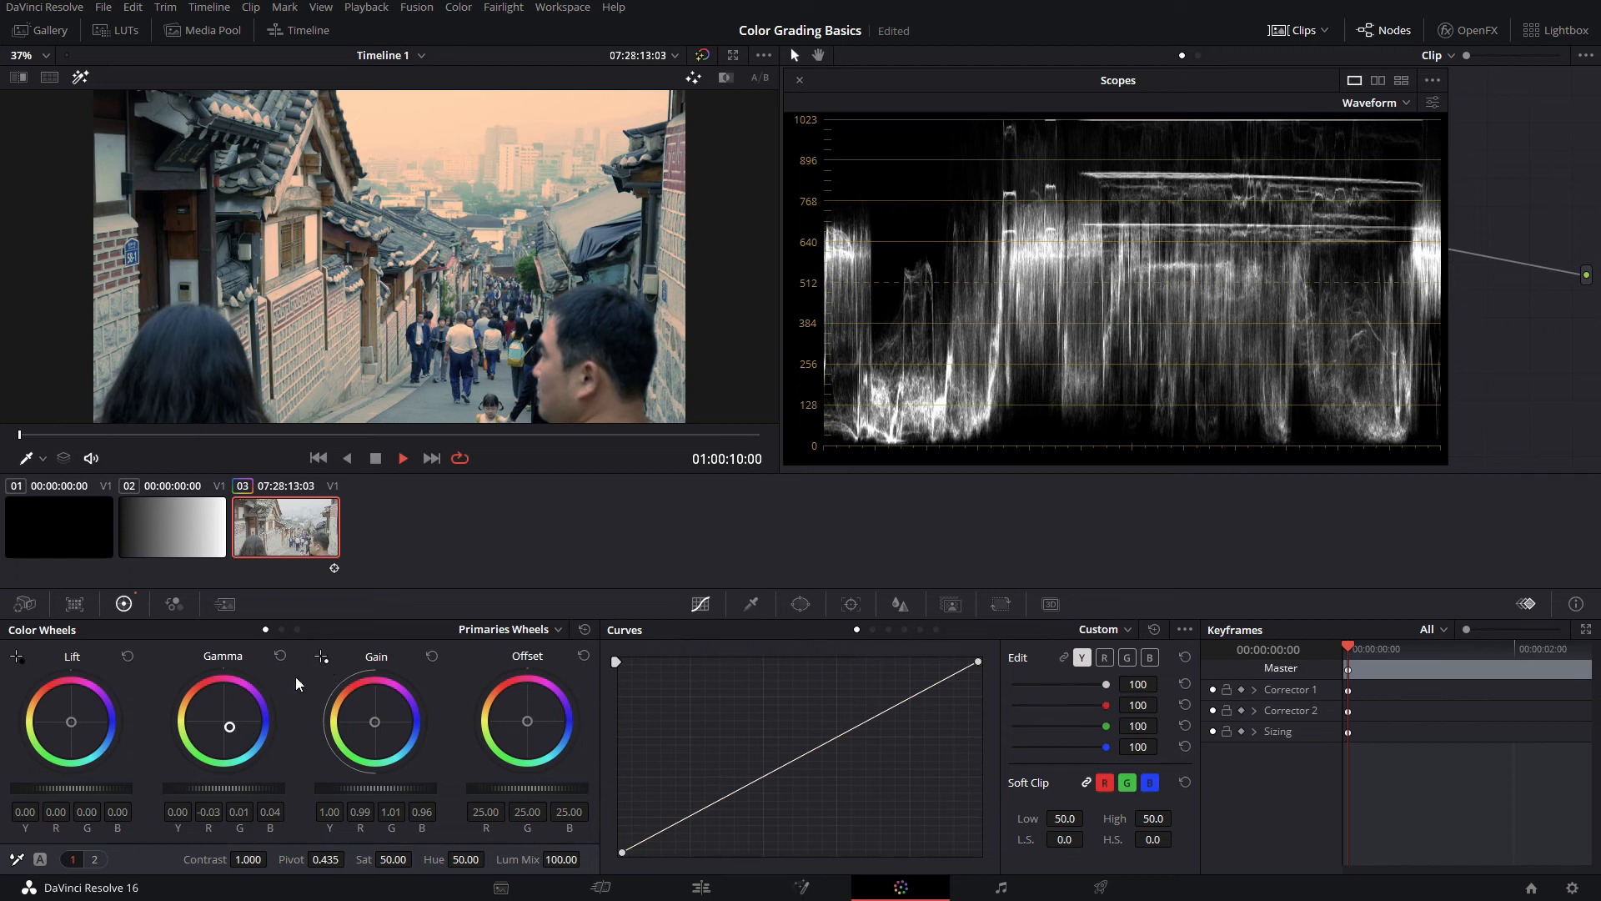
left_click(299, 629)
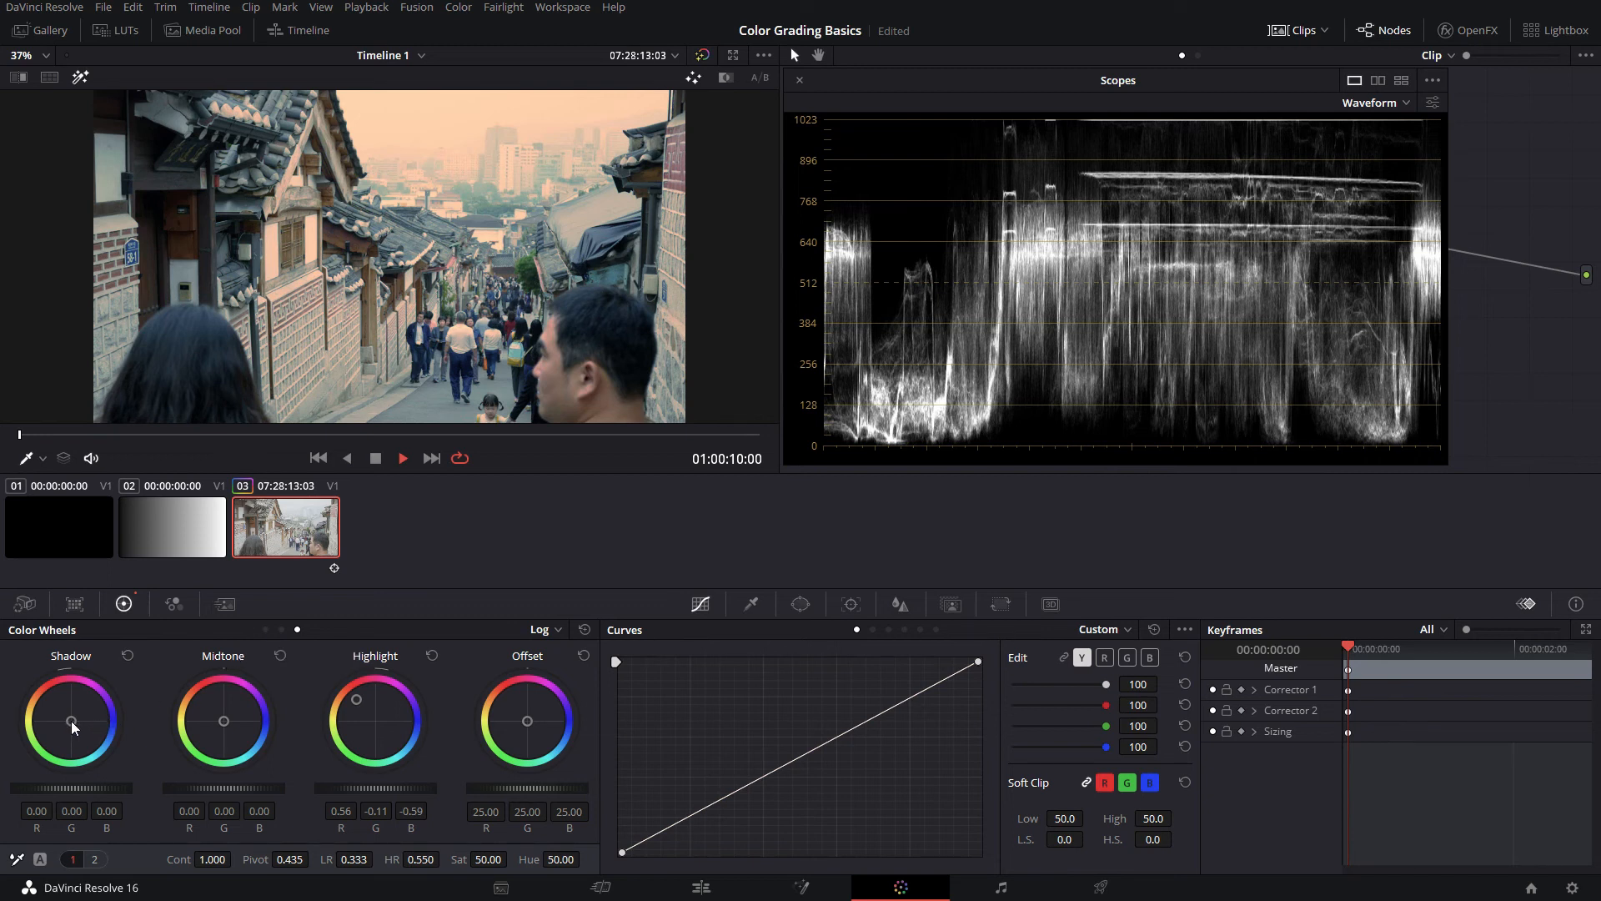
left_click_drag(72, 719, 82, 711)
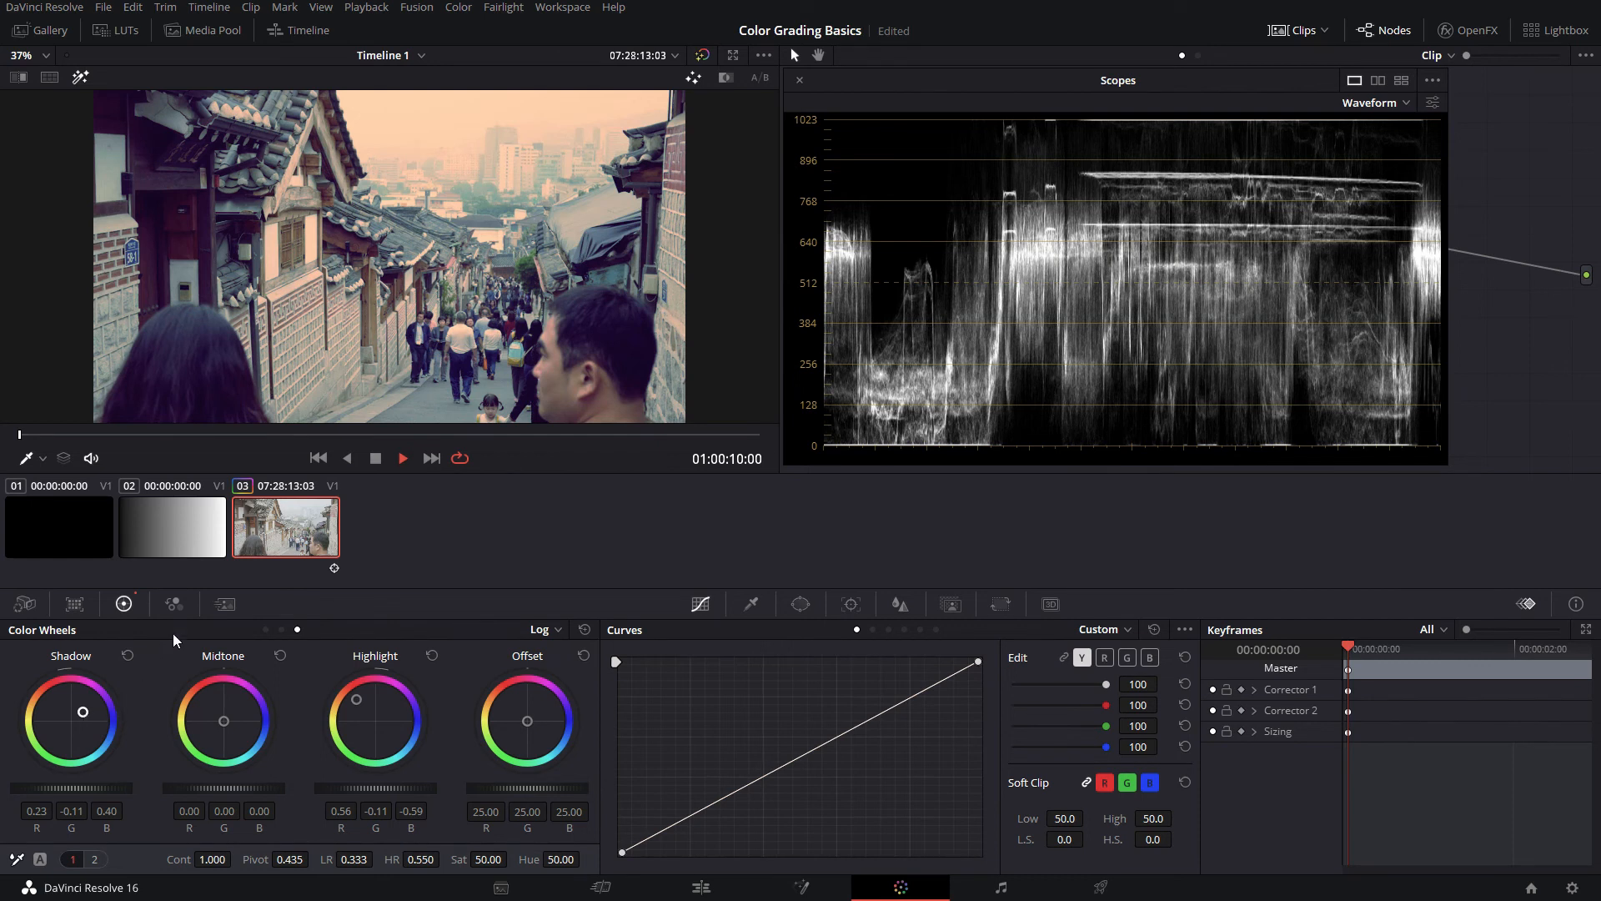
Toggle the grade bypass repeatedly to compare the street clip before and after grading, leaving the grade enabled
key("shift+d")
key("shift+h")
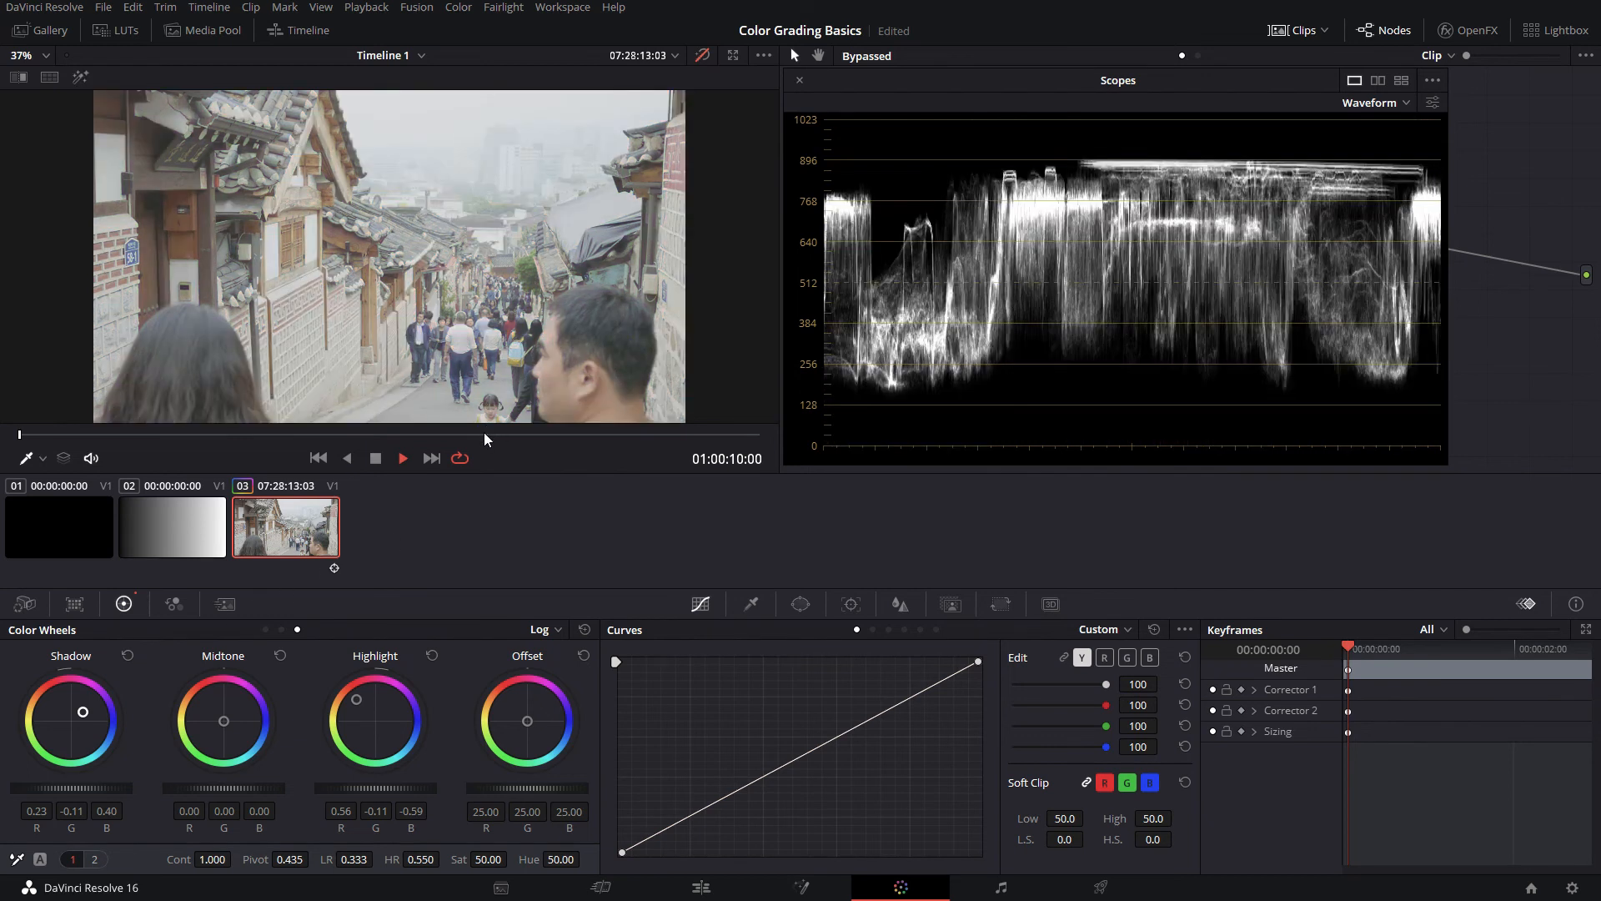
key("shift+d")
key("shift+d")
key("shift+d")
key("shift+d")
key("shift+d")
key("shift+d")
key("shift+d")
key("shift+d")
key("shift+d")
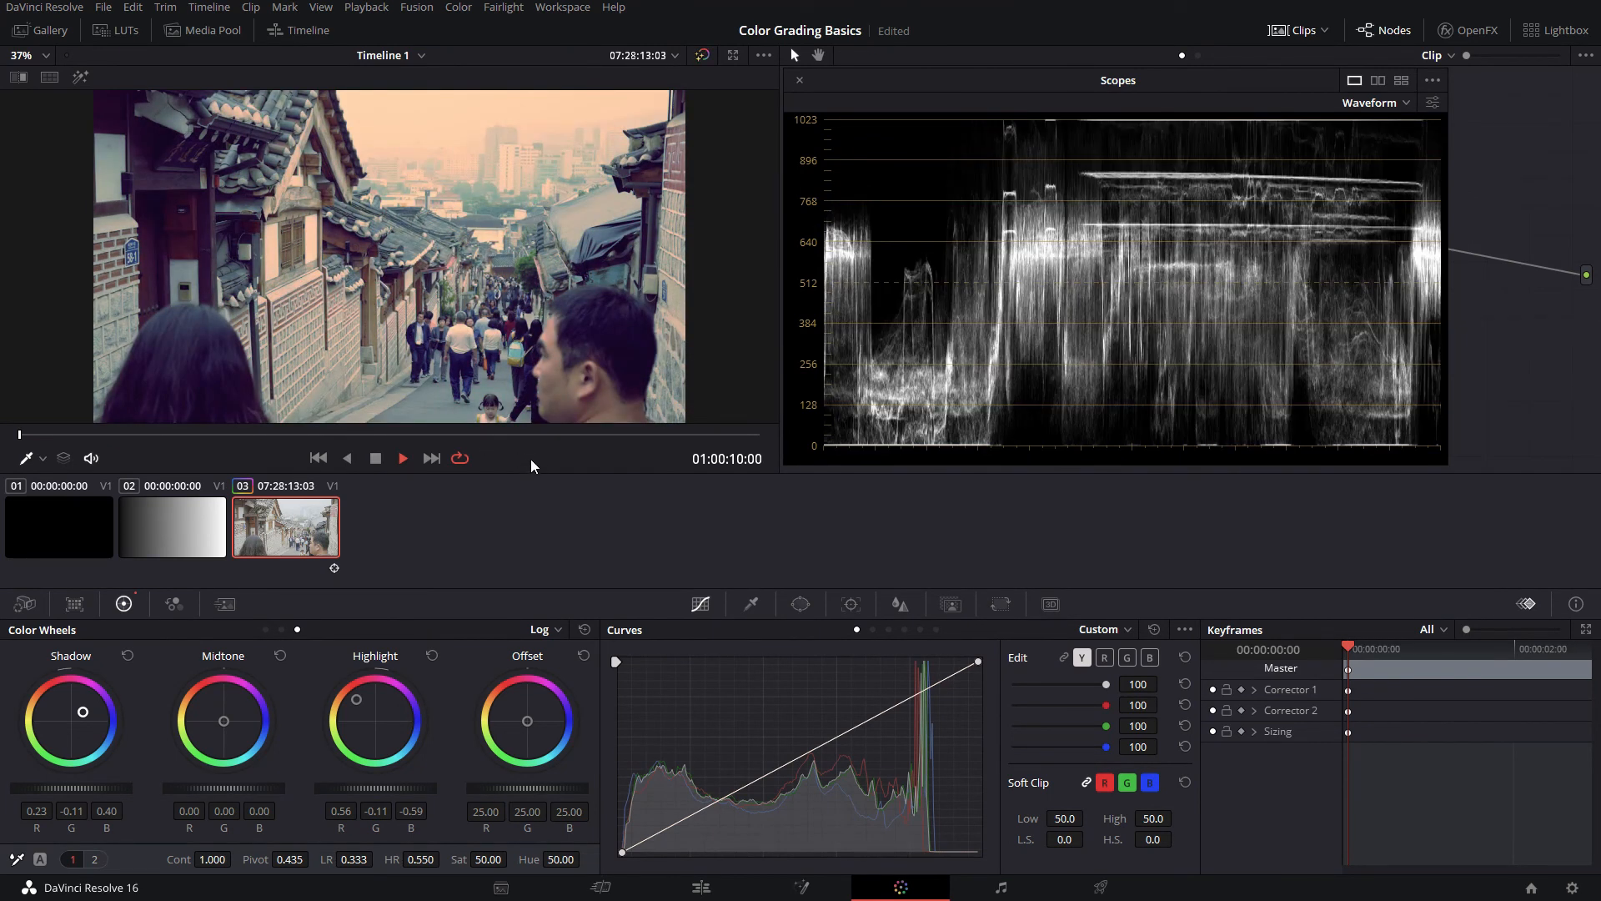